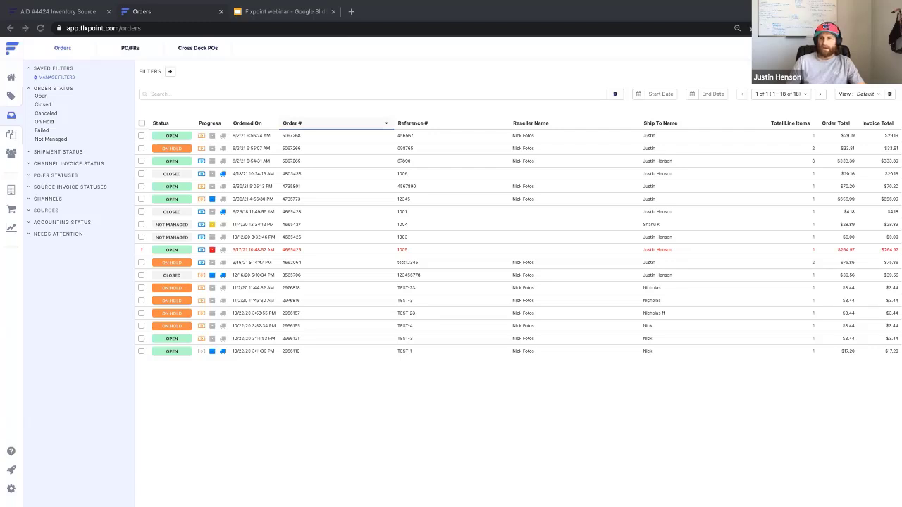
# - Open My ShipEngine Account's connection details under Orders > Shipping Labels settings
pyautogui.click(10, 491)
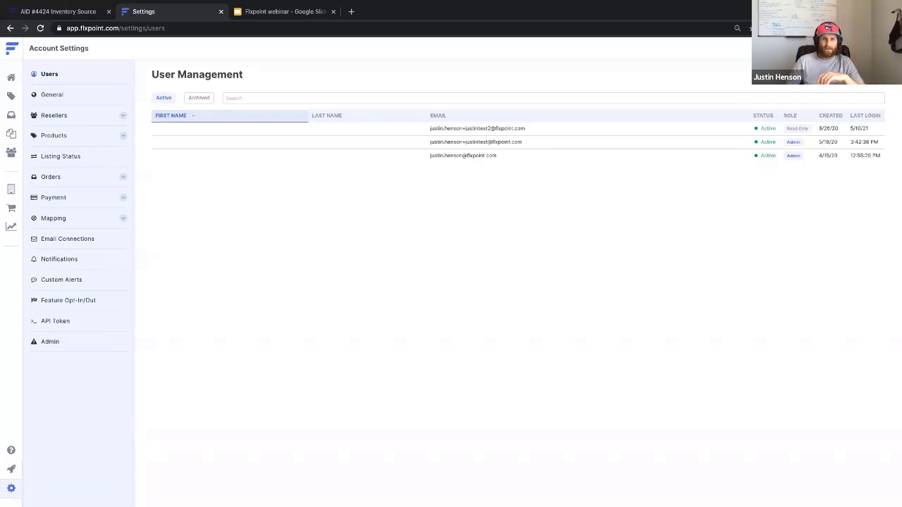
pyautogui.click(80, 181)
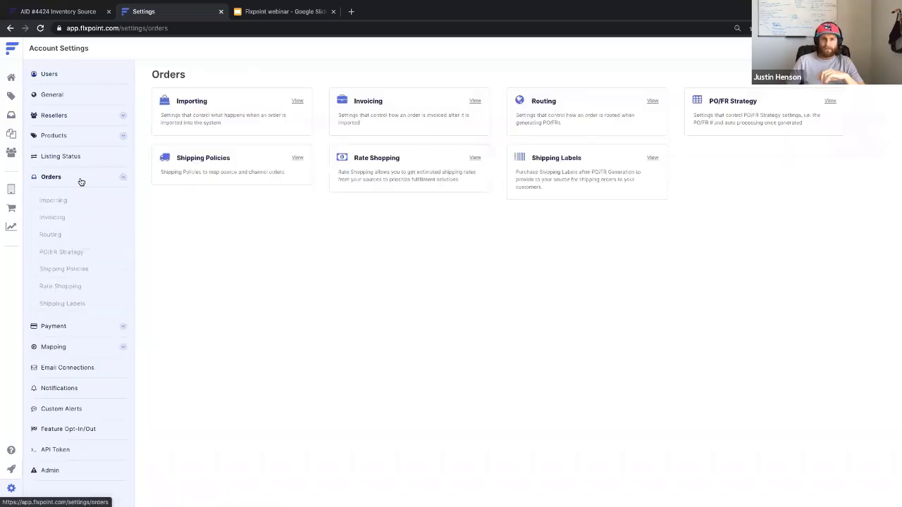
pyautogui.click(562, 159)
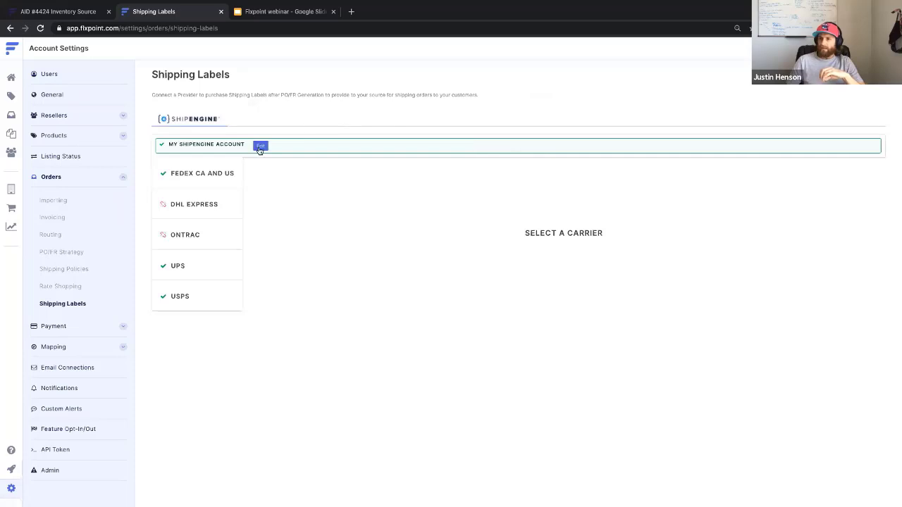
pyautogui.click(261, 146)
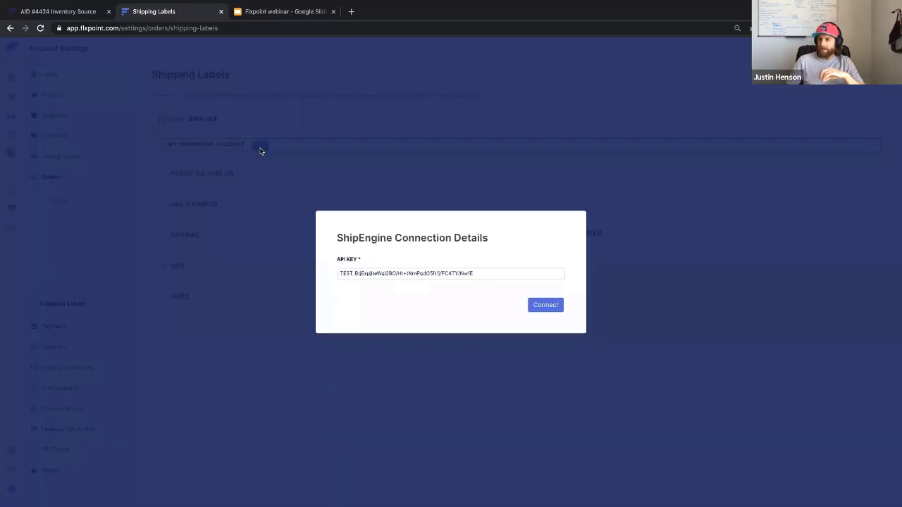
pyautogui.click(341, 172)
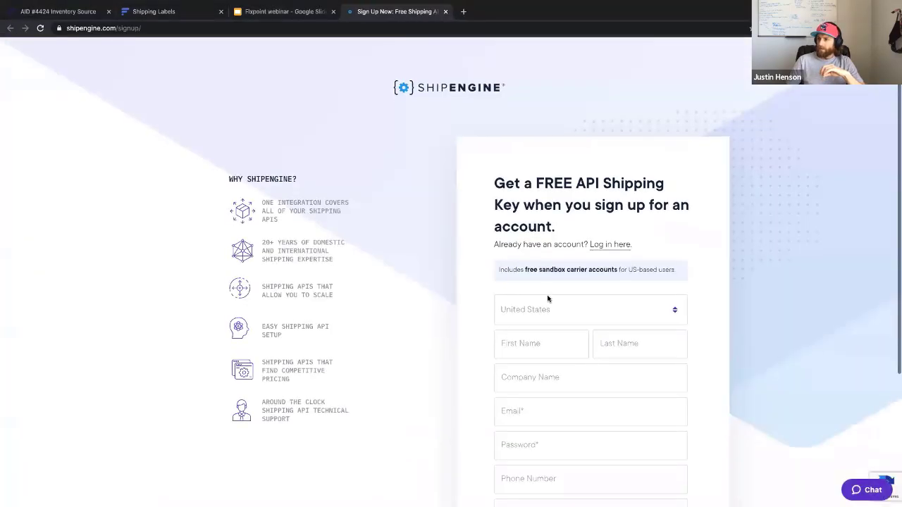
# - Enter the user's first name, last name and company 'Flxpoint' in the ShipEngine sign-up form
pyautogui.scroll(-2, 548, 299)
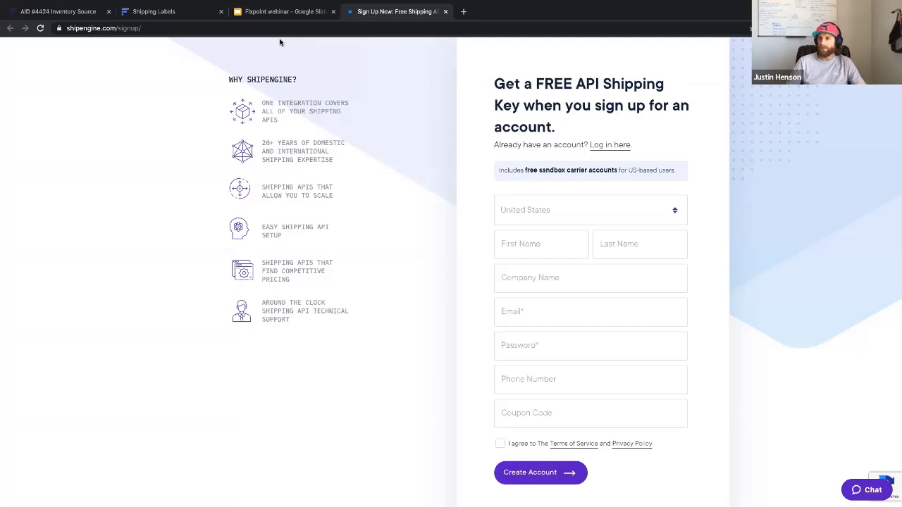
pyautogui.click(522, 244)
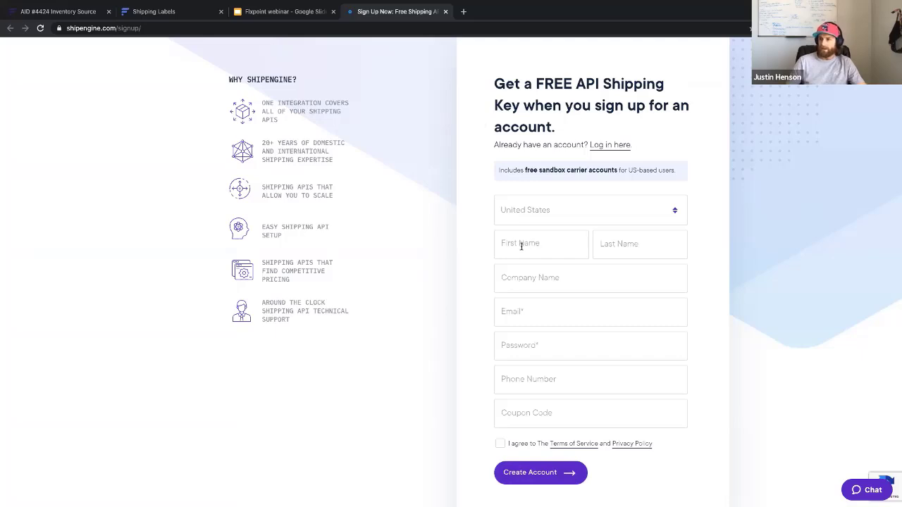
pyautogui.press('Tab')
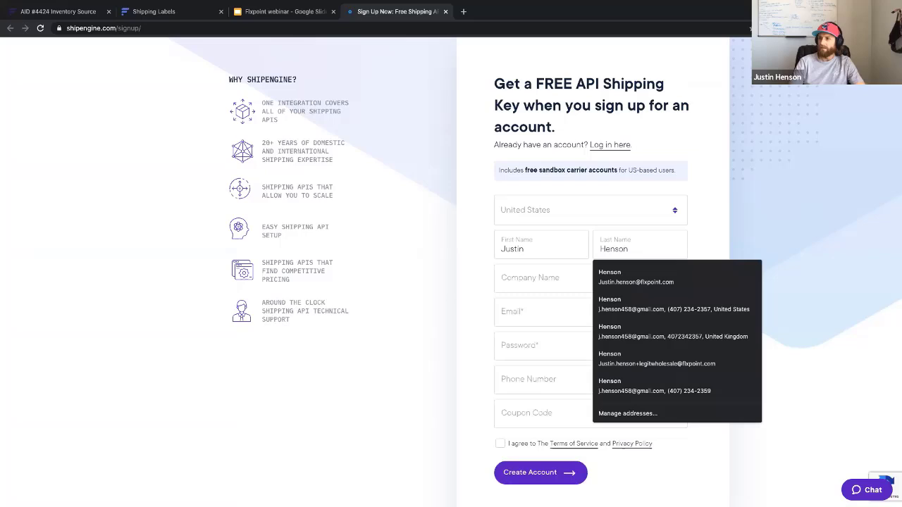
pyautogui.press('Tab')
pyautogui.write('Flxpoint')
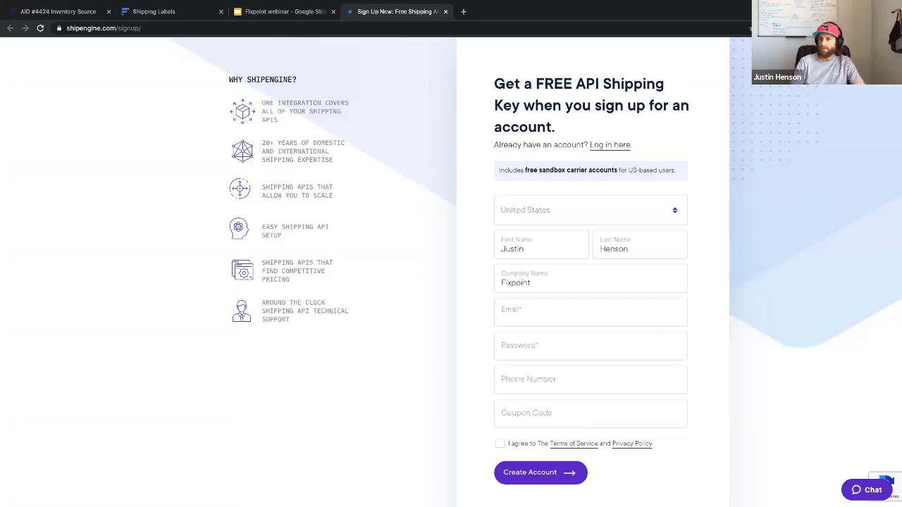
pyautogui.press('Tab')
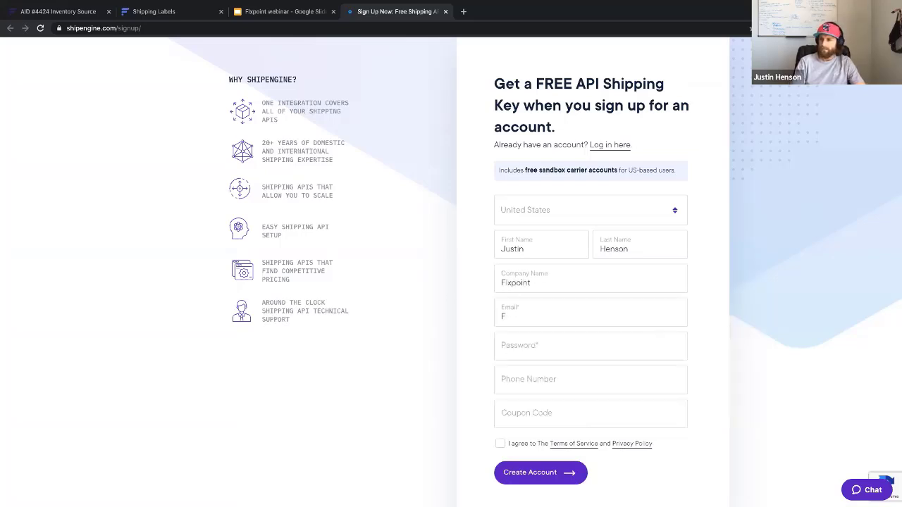
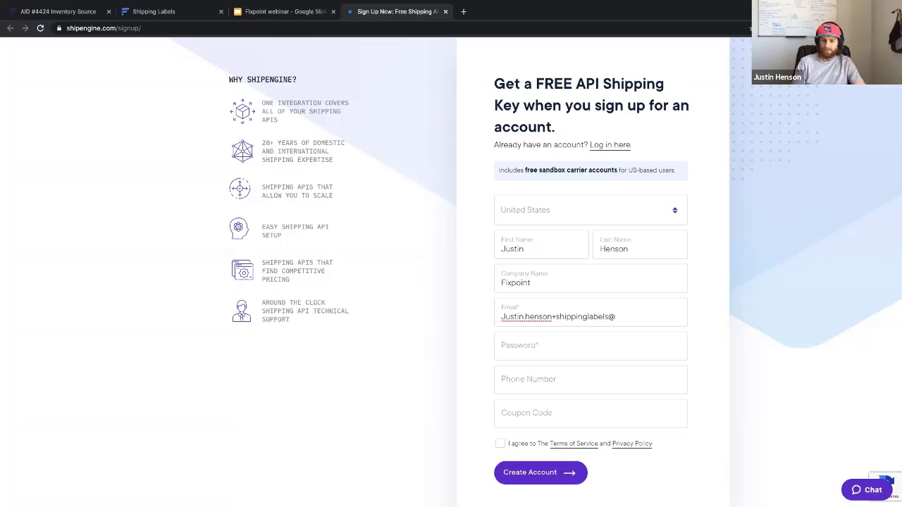
# - Enter the user's e-mail address and a password, accept the terms, and create the account
pyautogui.press('Tab')
pyautogui.write('•')
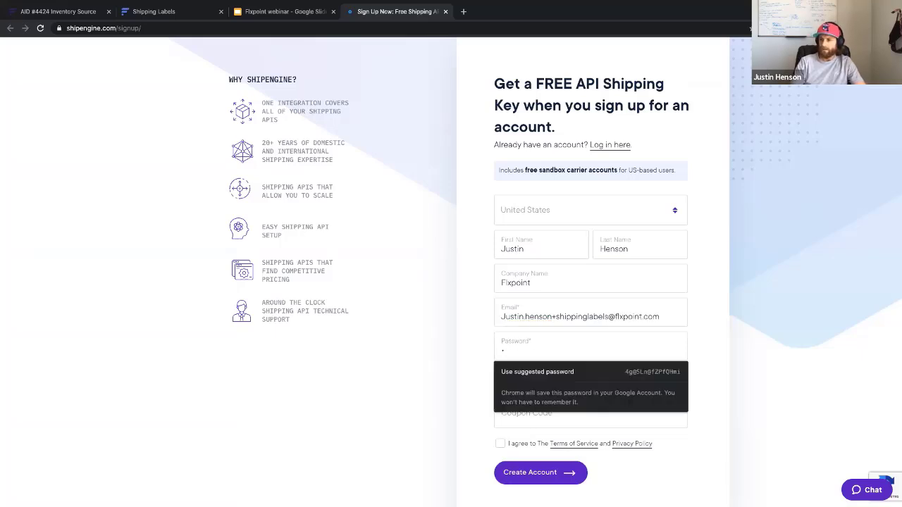
pyautogui.write('••••••••••••')
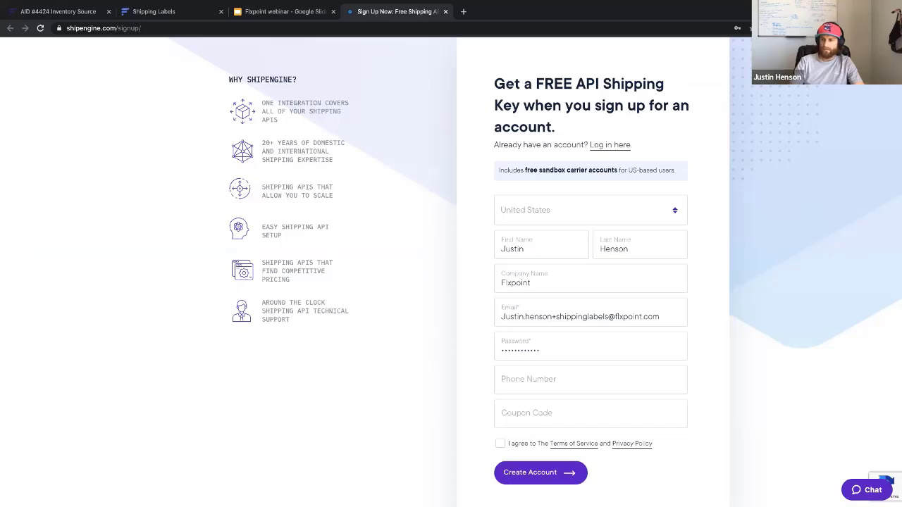
pyautogui.click(503, 444)
pyautogui.click(523, 472)
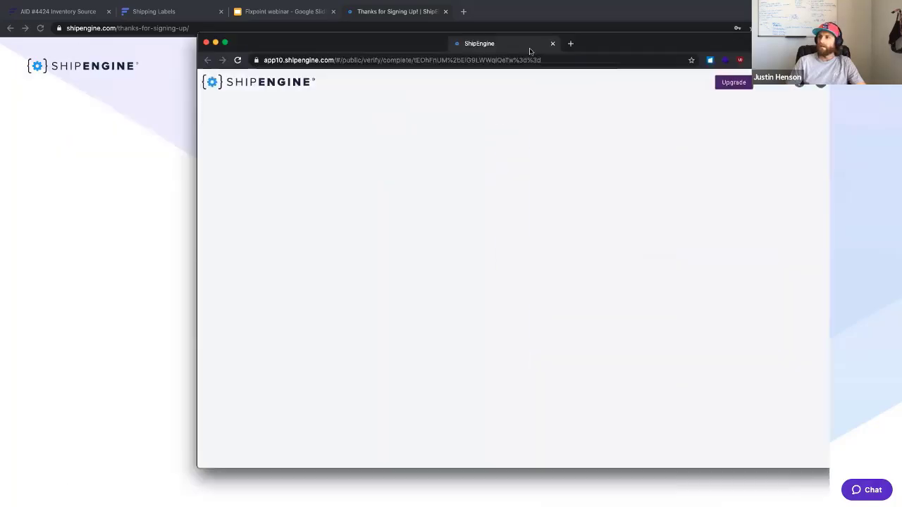
# - Bring up and reload the verification page, then go to the ShipEngine login page
pyautogui.moveTo(530, 47); pyautogui.dragTo(540, 19)
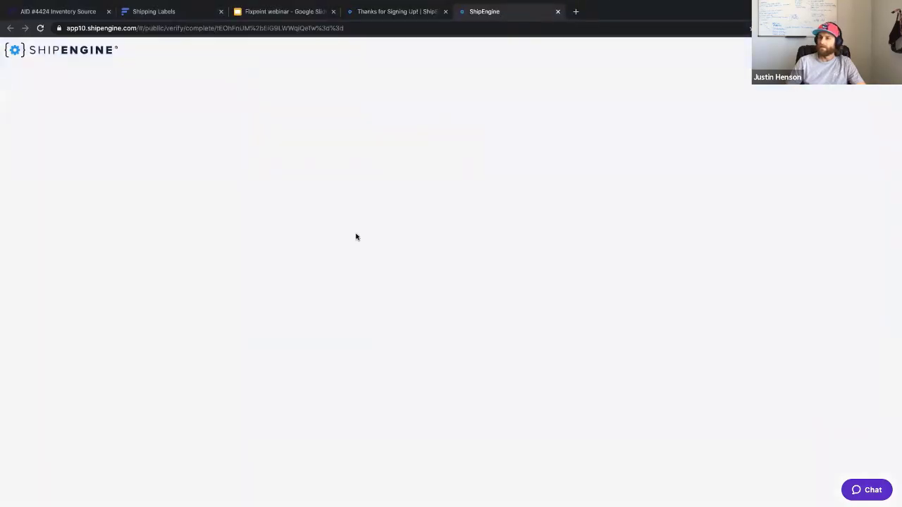
pyautogui.click(40, 27)
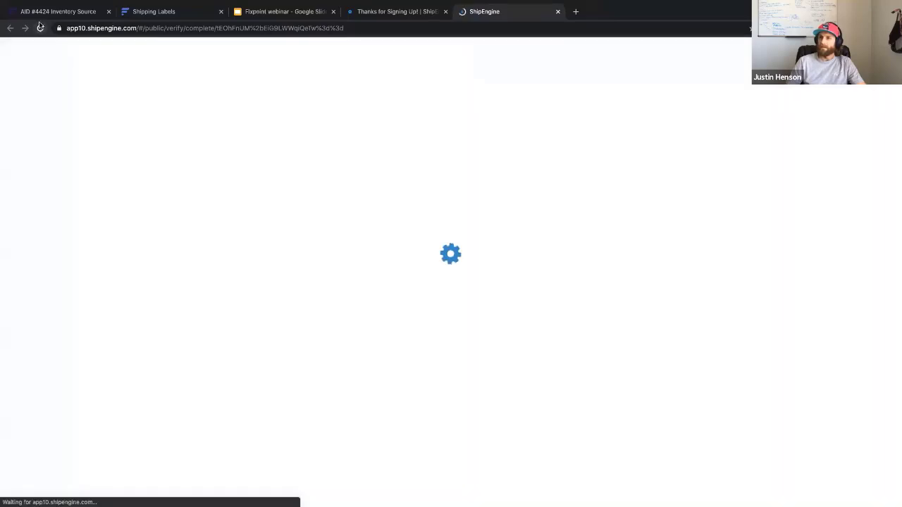
pyautogui.click(442, 265)
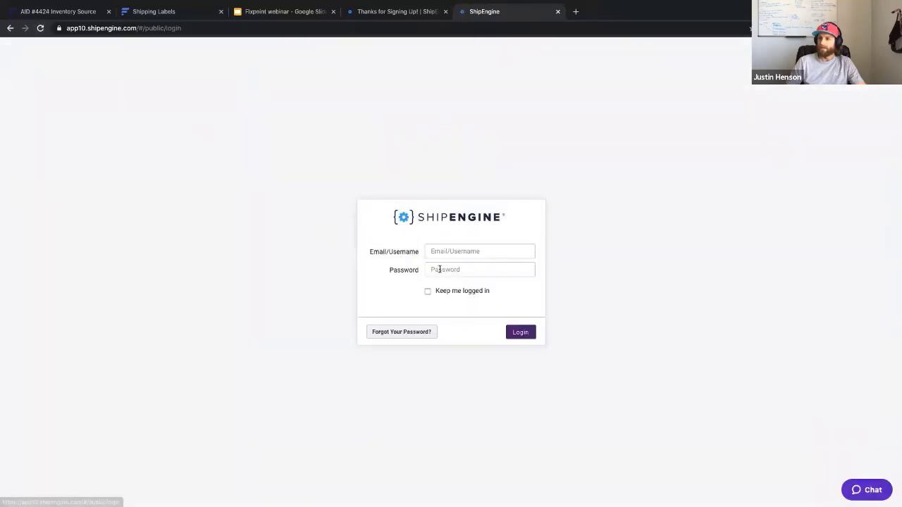
# - Log in to ShipEngine with the account e-mail and password
pyautogui.click(452, 251)
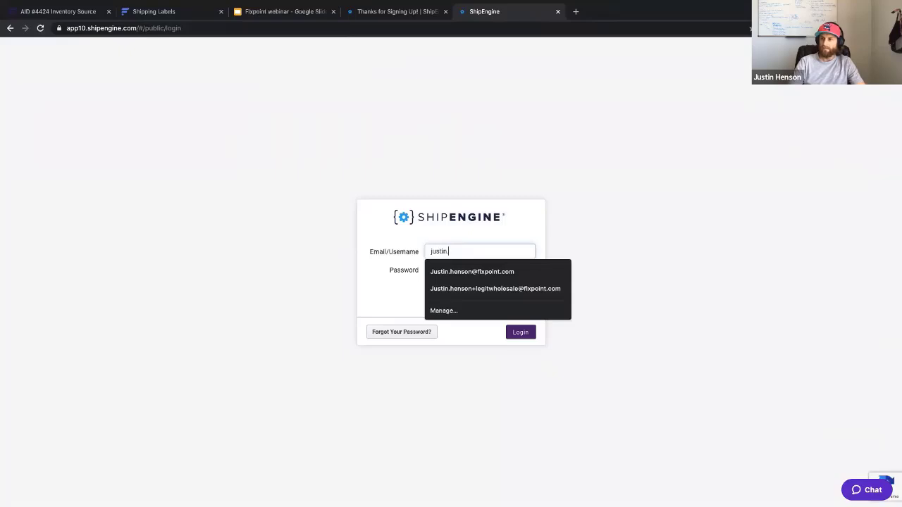
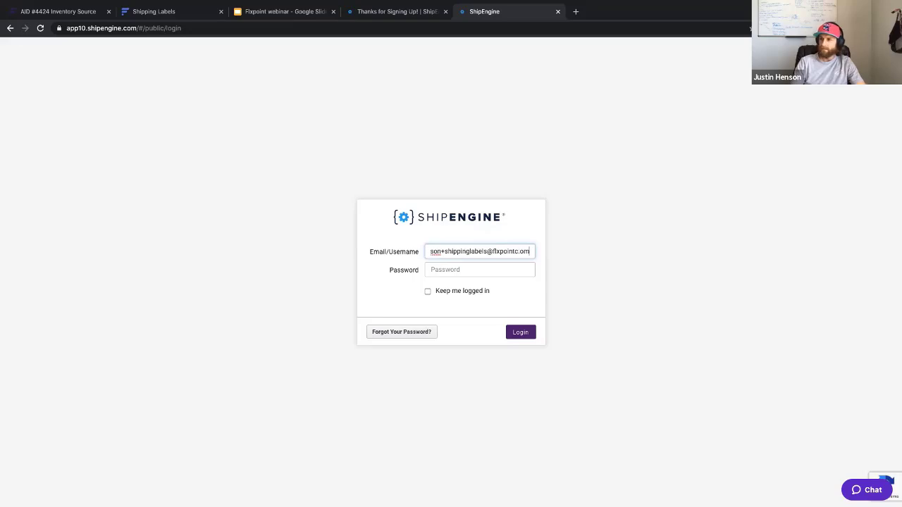
pyautogui.press('Tab')
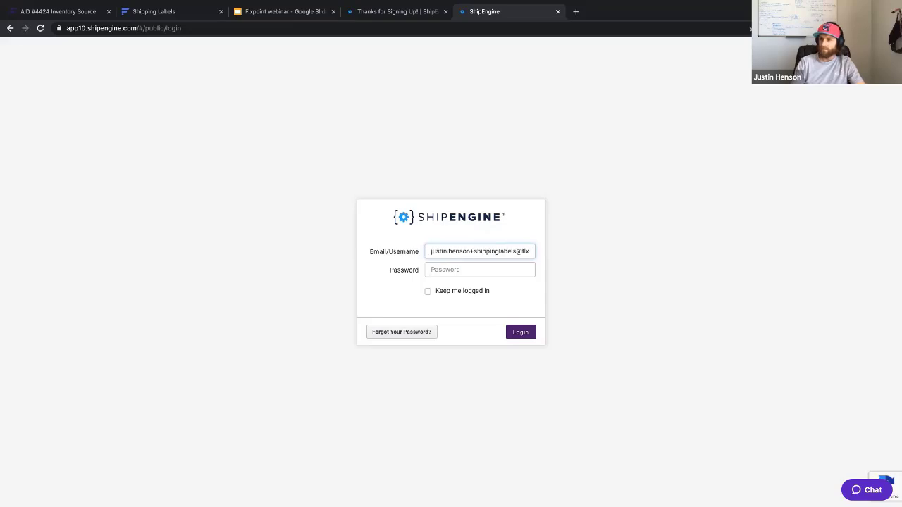
pyautogui.write('•••••••••••')
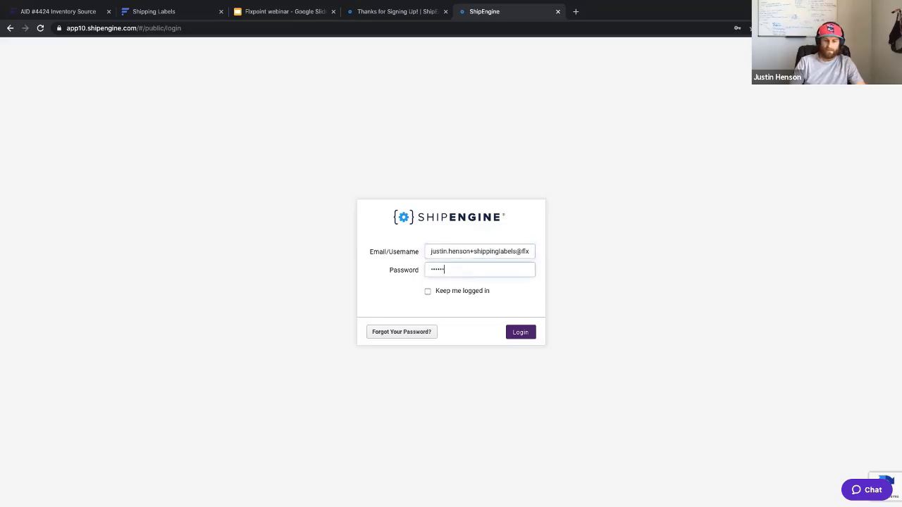
pyautogui.write('•')
pyautogui.press('Return')
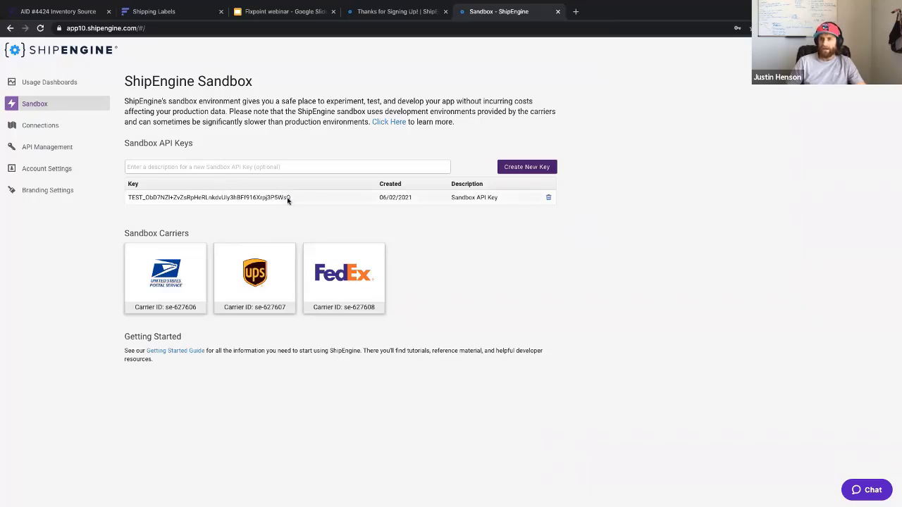
# - Select the entire sandbox API key on the Sandbox page and return to Flxpoint
pyautogui.moveTo(286, 197); pyautogui.dragTo(205, 193)
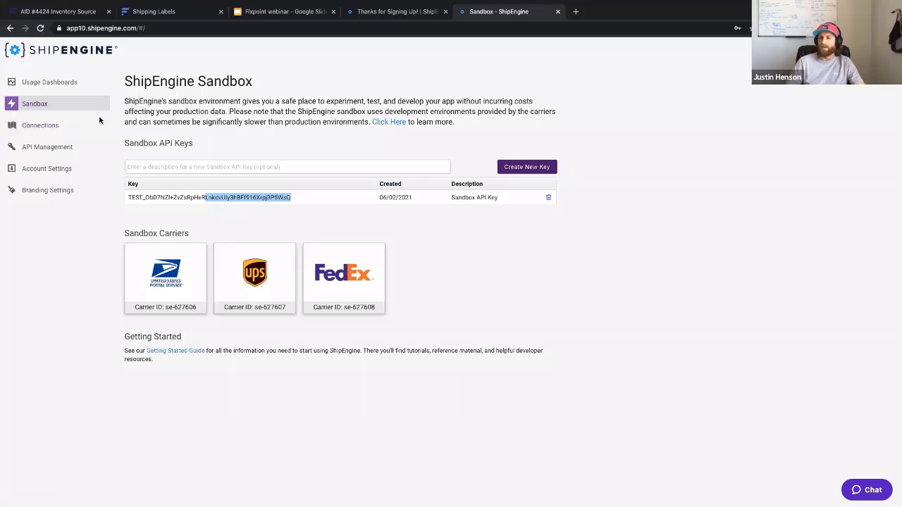
pyautogui.click(303, 202)
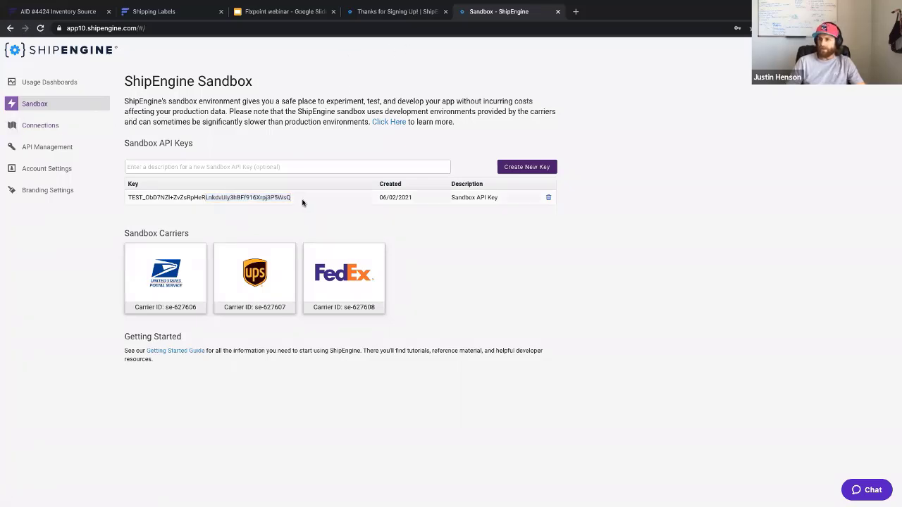
pyautogui.moveTo(301, 202); pyautogui.dragTo(129, 198)
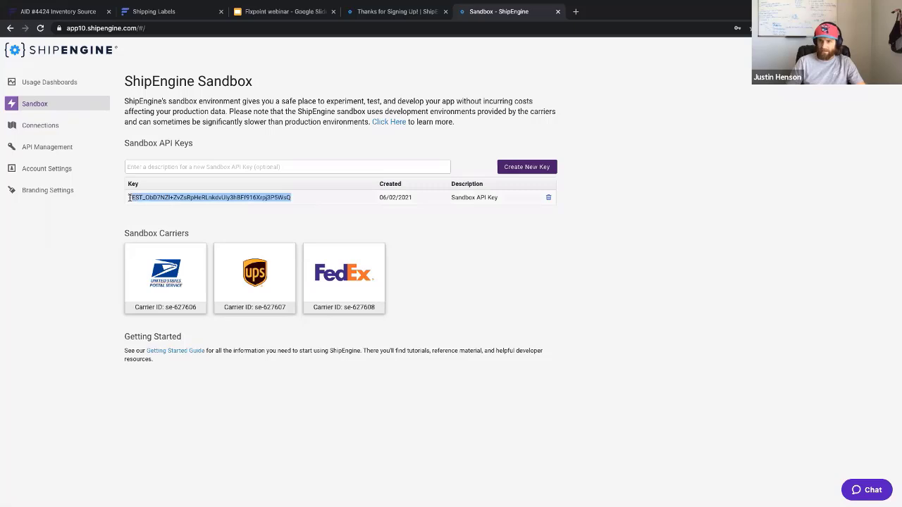
pyautogui.click(296, 198)
pyautogui.moveTo(316, 198); pyautogui.dragTo(124, 198)
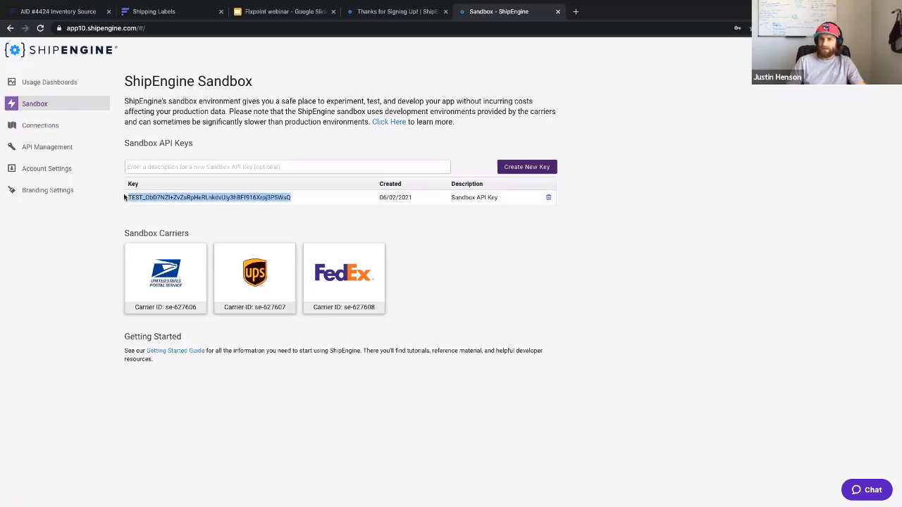
pyautogui.click(188, 13)
# - Replace My ShipEngine Account's API key with the pasted sandbox key and connect
pyautogui.click(261, 146)
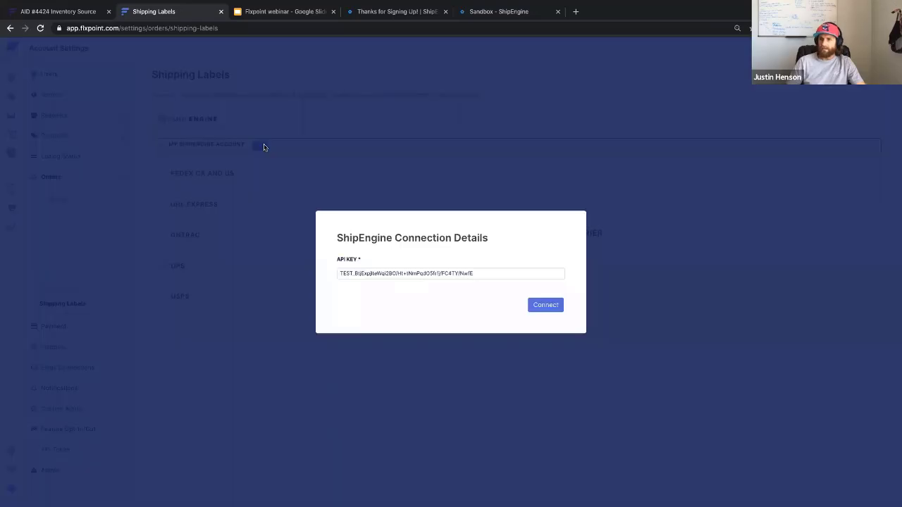
pyautogui.tripleClick(409, 274)
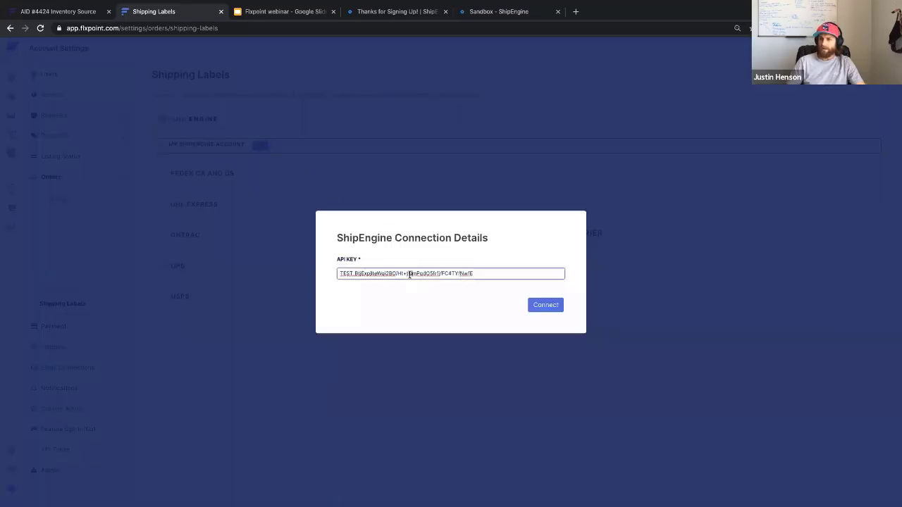
pyautogui.hotkey('ctrl', 'v')
pyautogui.click(545, 304)
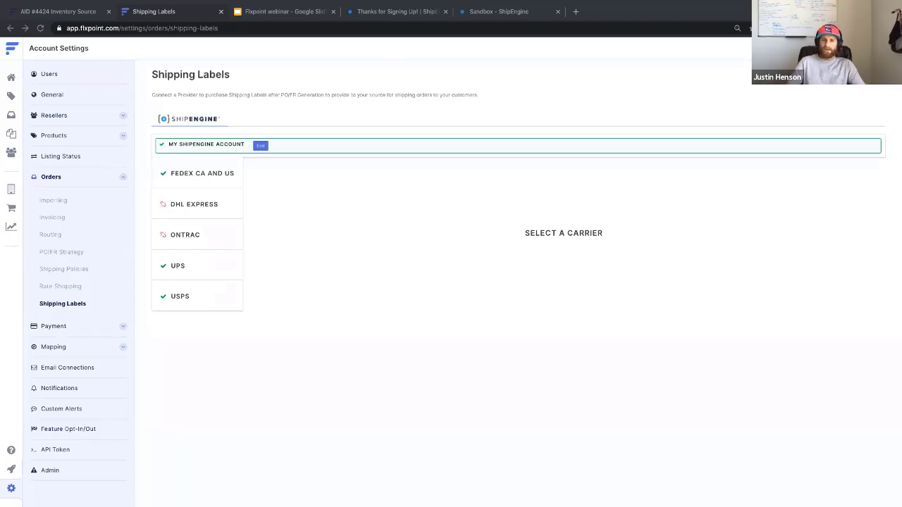
# - Review the FEDEX CA AND US, UPS and USPS carrier accounts, ending on FEDEX CA AND US
pyautogui.click(194, 174)
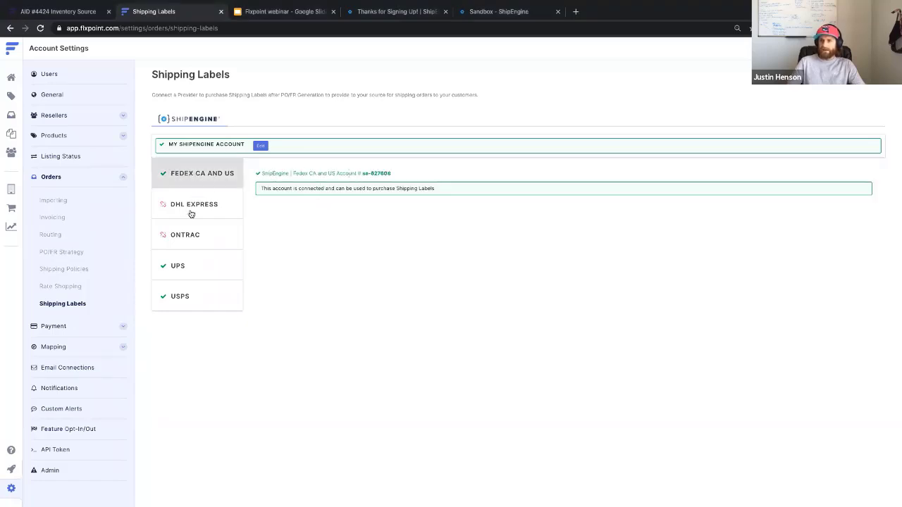
pyautogui.click(176, 262)
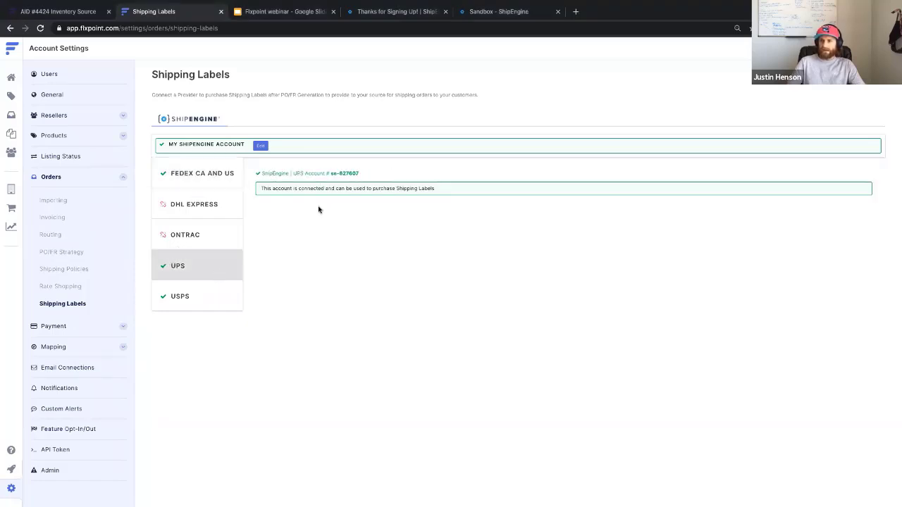
pyautogui.click(198, 298)
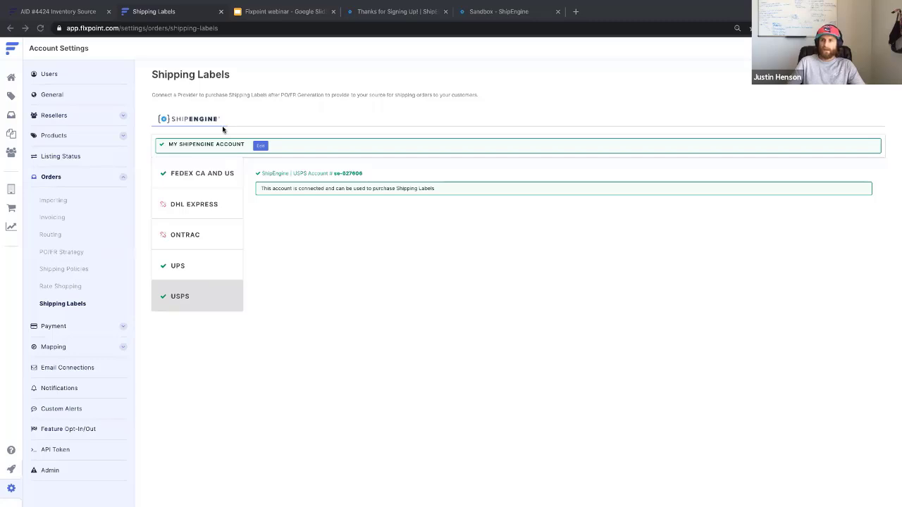
pyautogui.click(202, 176)
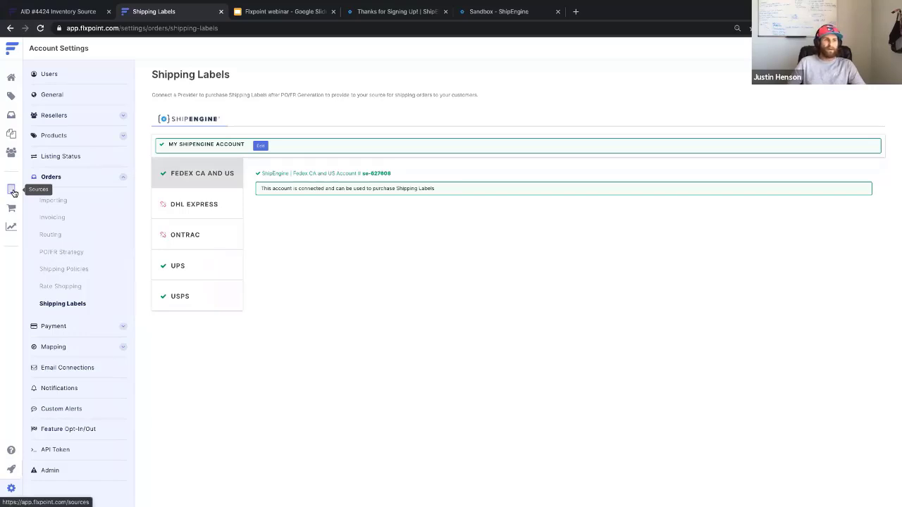
# - Open the USD-FLX source's settings and show its Address page
pyautogui.click(13, 192)
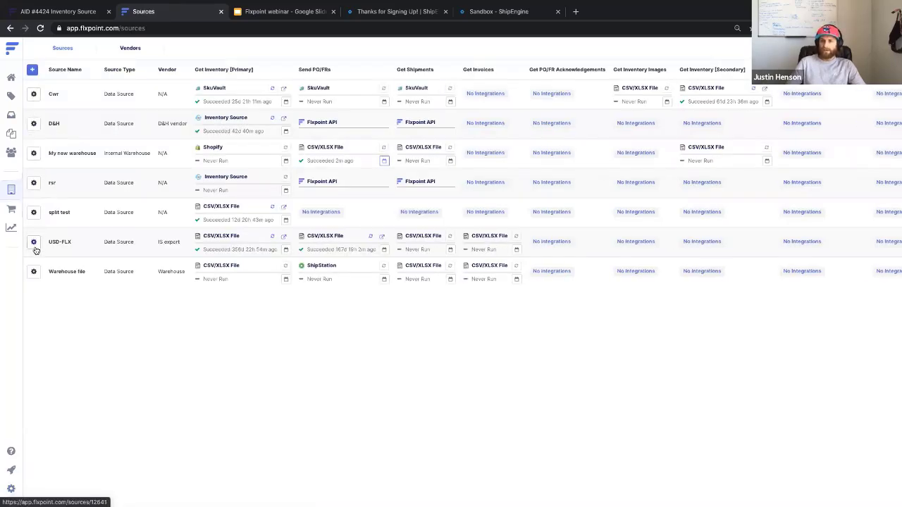
pyautogui.click(33, 242)
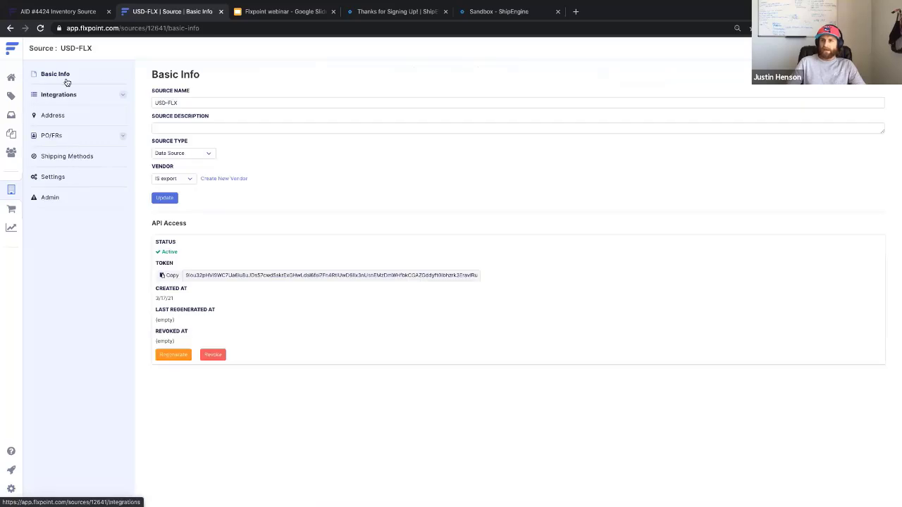
pyautogui.click(63, 117)
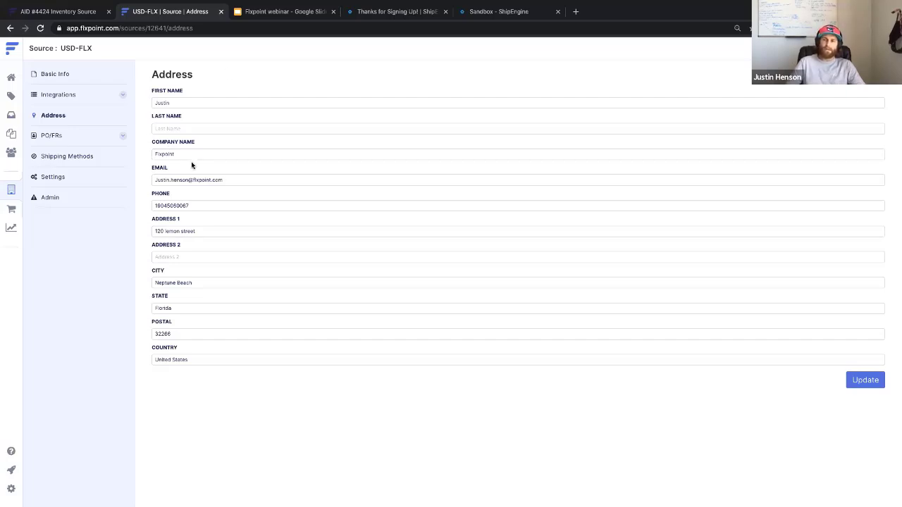
# - Set USD-FLX's UPS Ground shipping method's Global Method to UPS® Ground and save
pyautogui.click(90, 157)
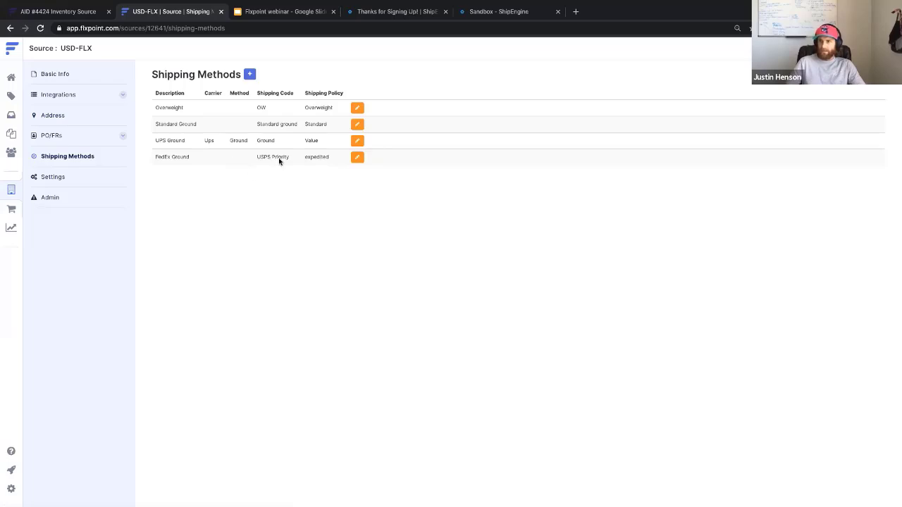
pyautogui.click(357, 140)
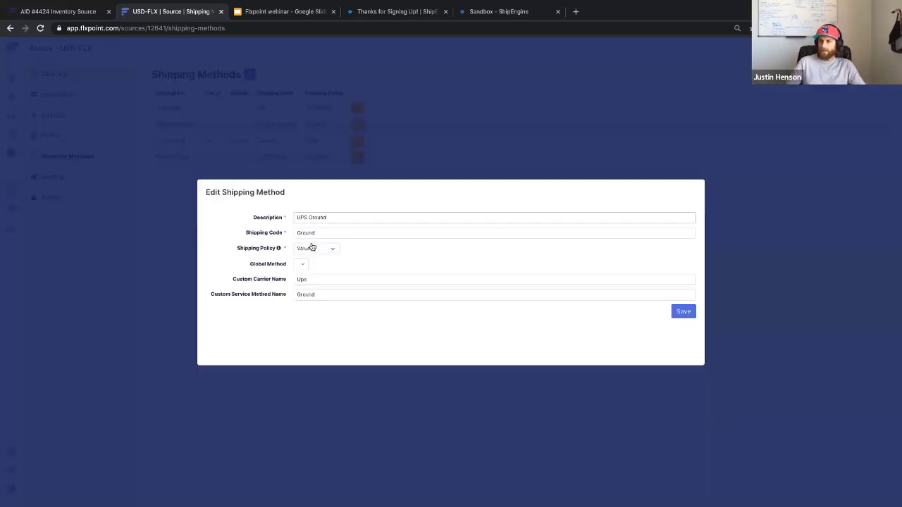
pyautogui.click(301, 264)
pyautogui.scroll(-2, 267, 336)
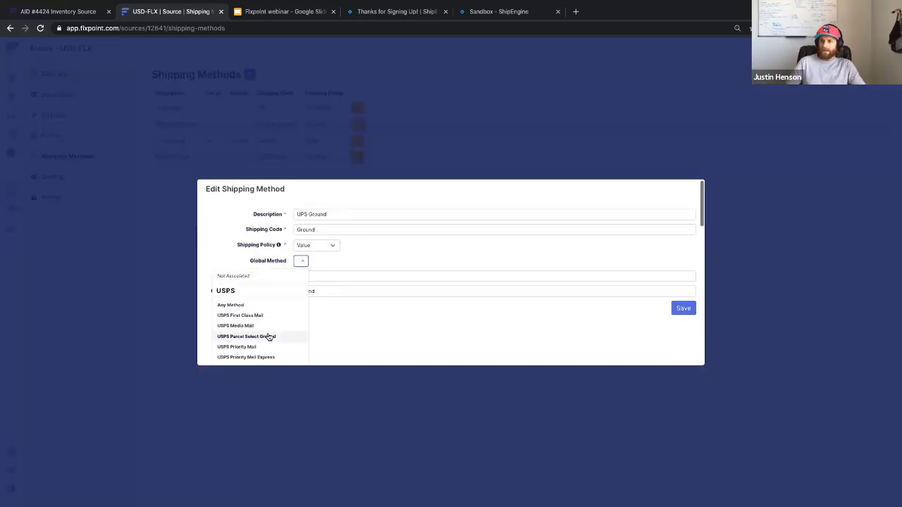
pyautogui.scroll(-3, 269, 337)
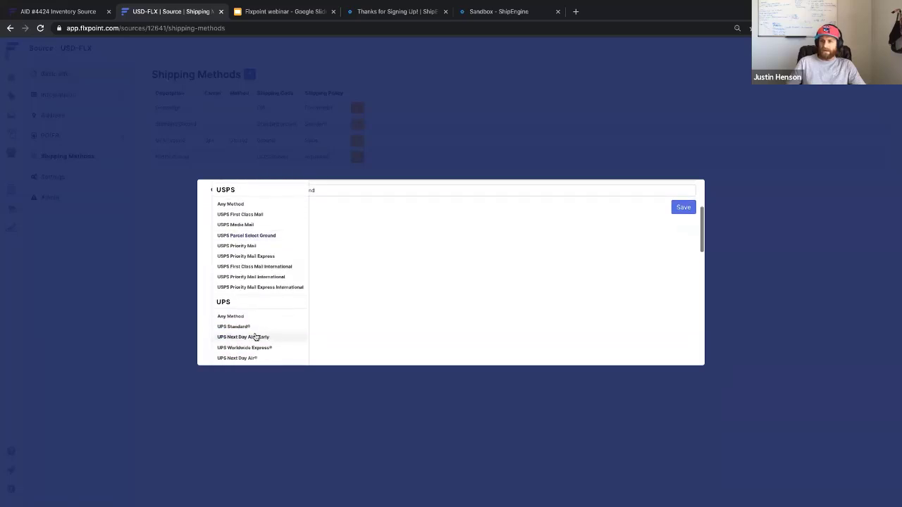
pyautogui.scroll(-4, 247, 330)
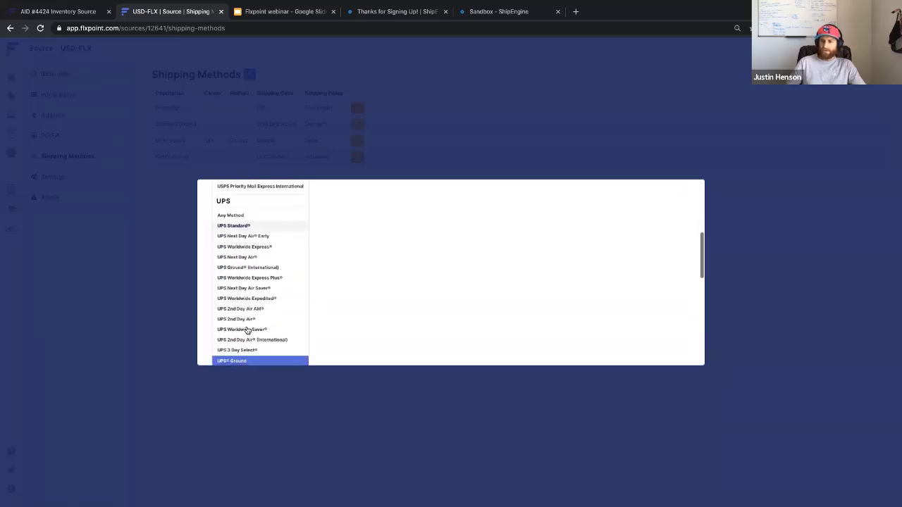
pyautogui.scroll(-4, 262, 346)
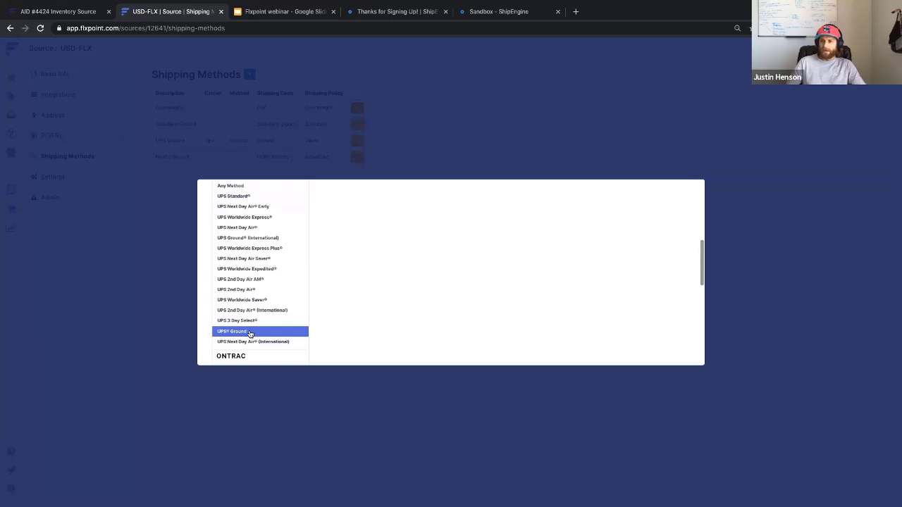
pyautogui.click(252, 332)
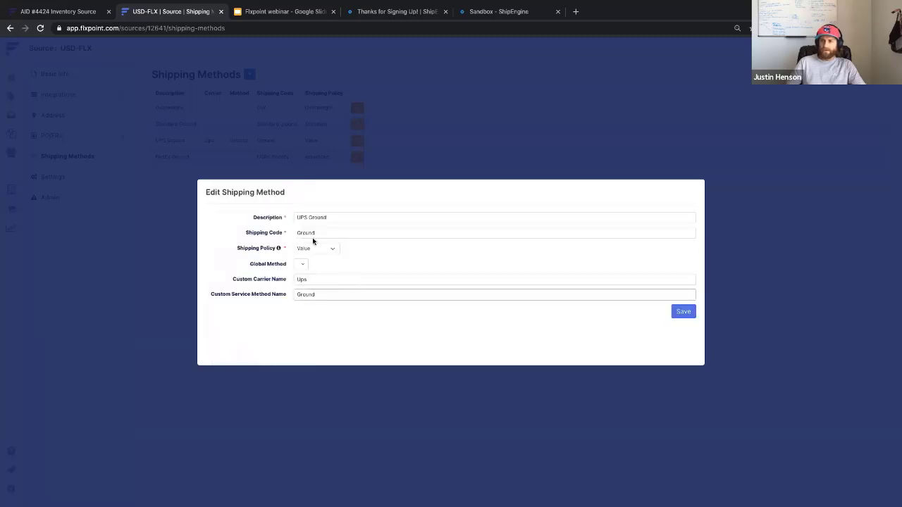
pyautogui.click(687, 313)
pyautogui.click(684, 231)
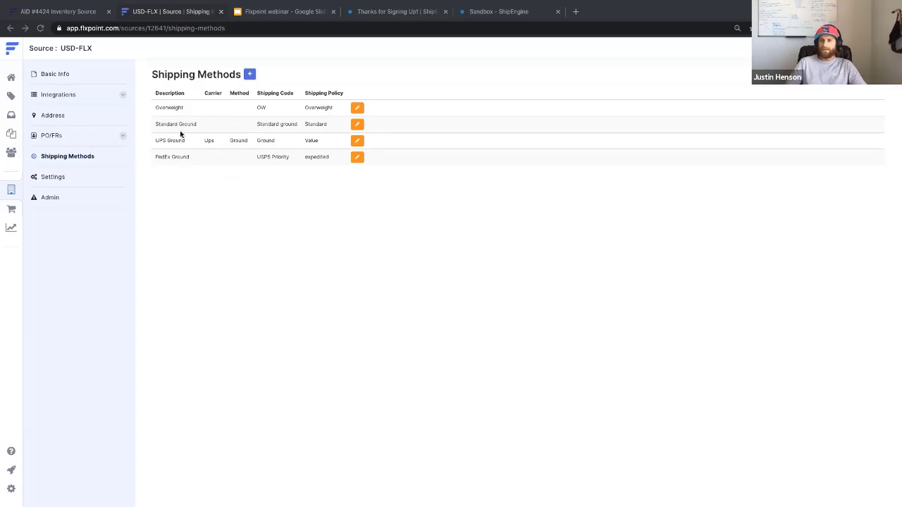
# - Open the third listed order and choose Buy Shipping Label from its purchase order Actions
pyautogui.click(9, 116)
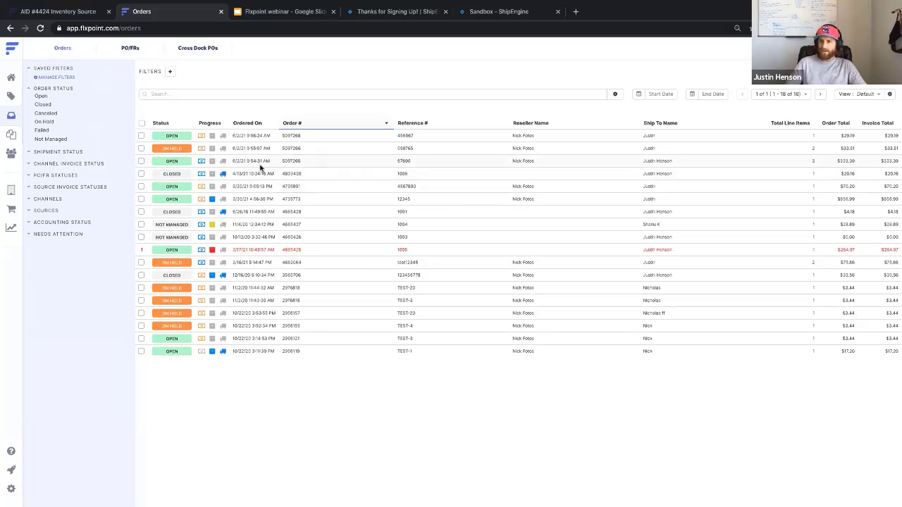
pyautogui.click(259, 165)
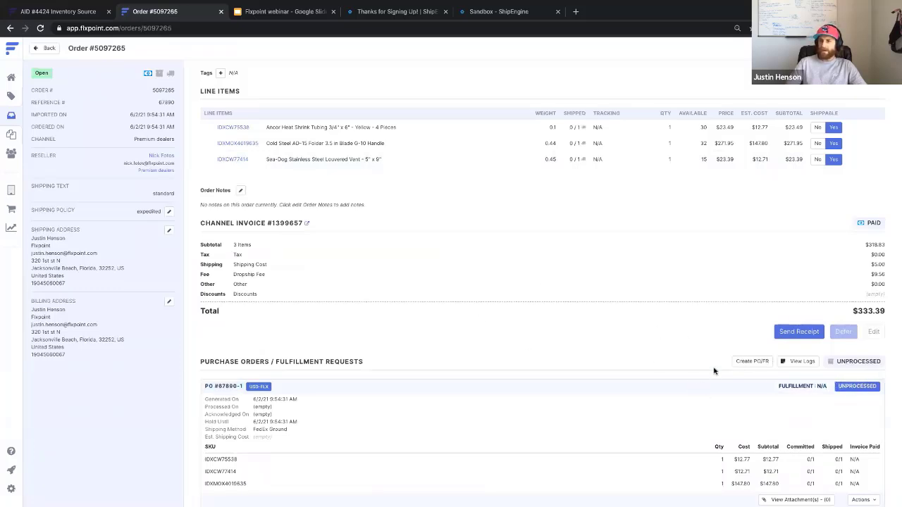
pyautogui.scroll(-3, 630, 383)
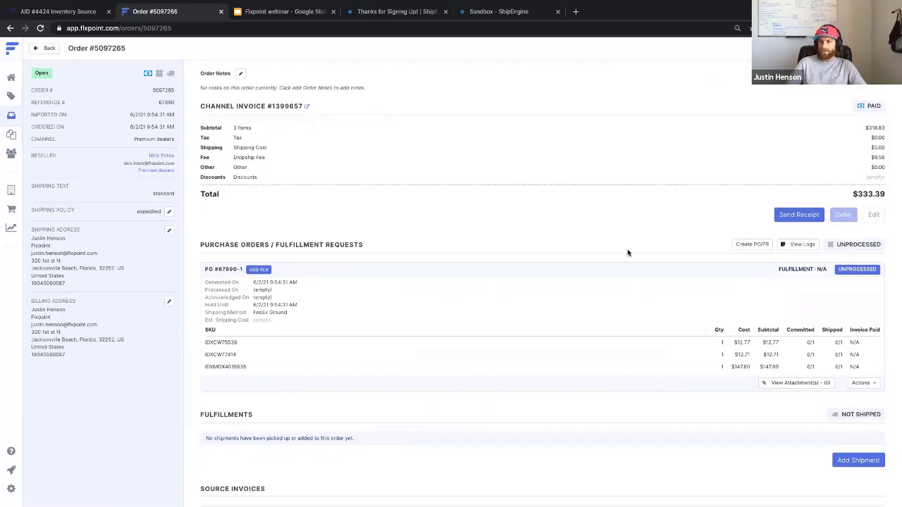
pyautogui.scroll(3, 627, 248)
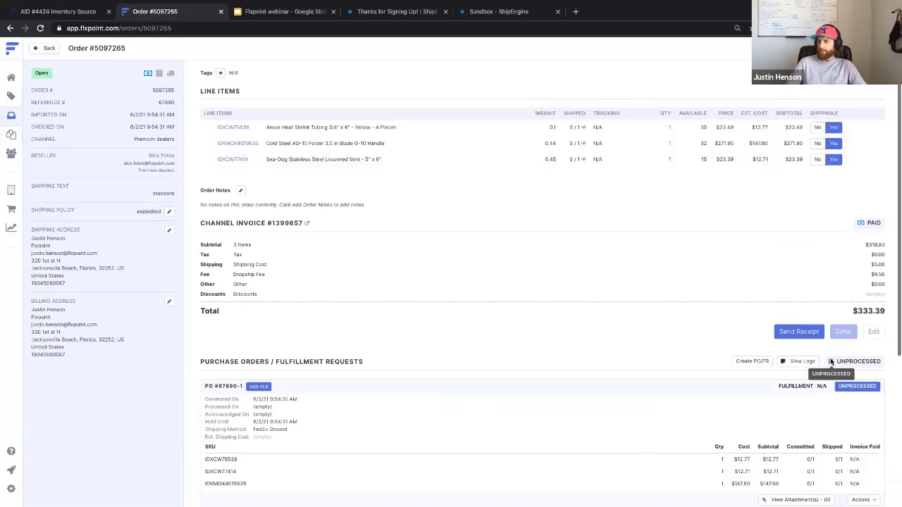
pyautogui.scroll(-3, 696, 365)
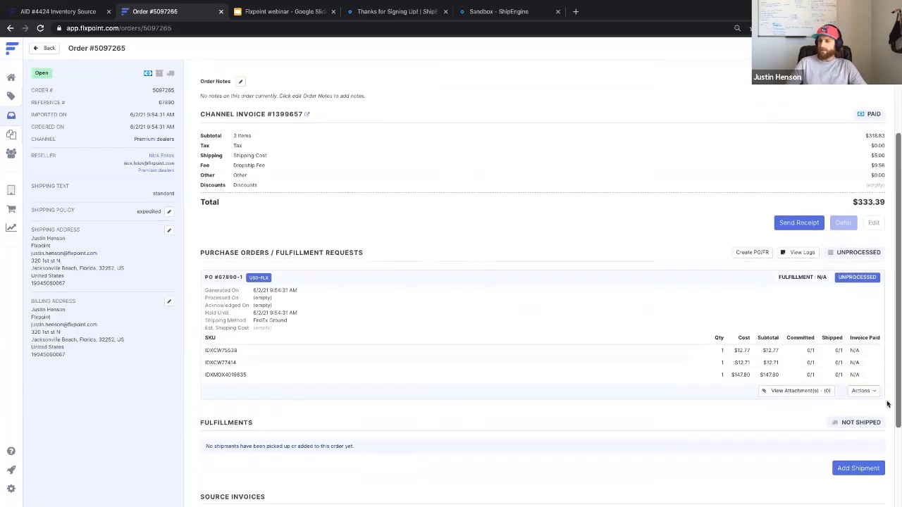
pyautogui.click(872, 392)
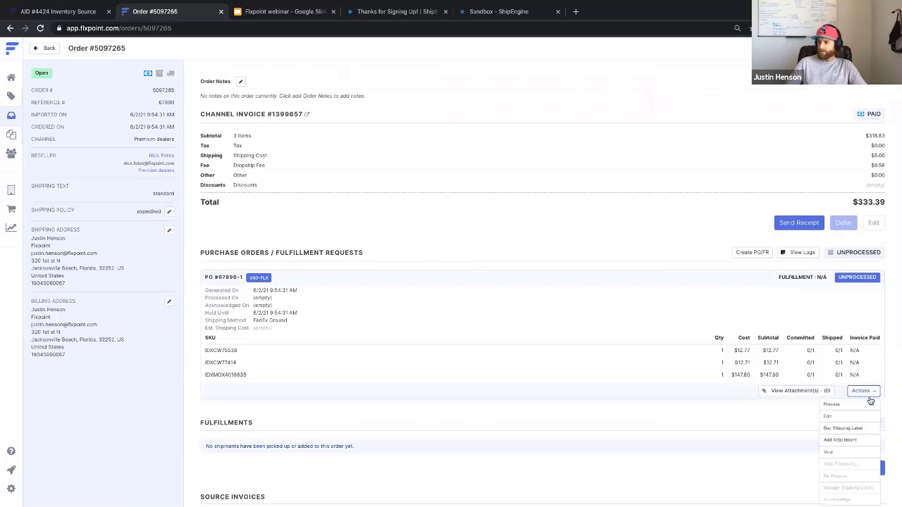
pyautogui.click(862, 429)
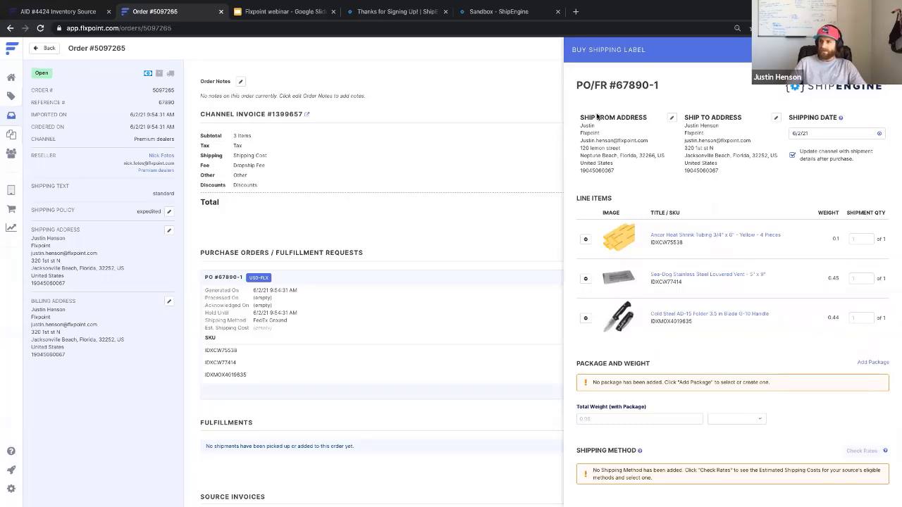
pyautogui.click(672, 118)
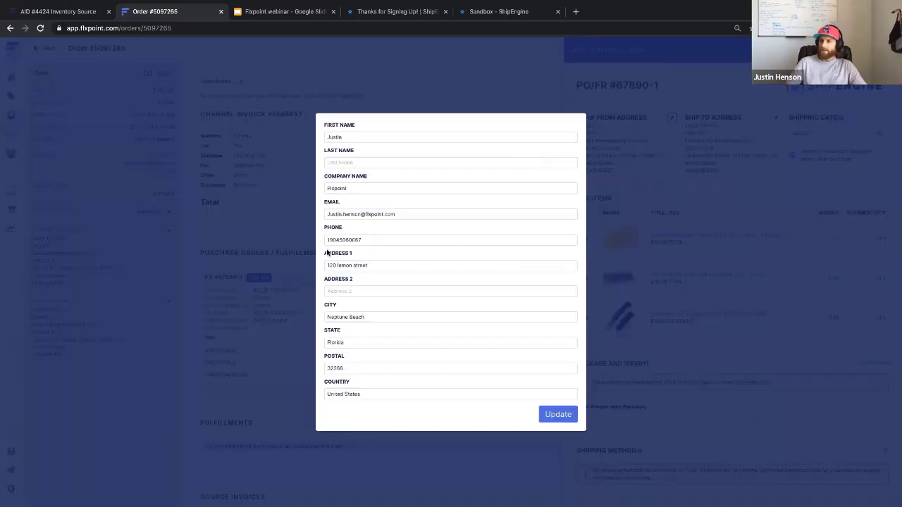
pyautogui.moveTo(379, 265); pyautogui.dragTo(342, 263)
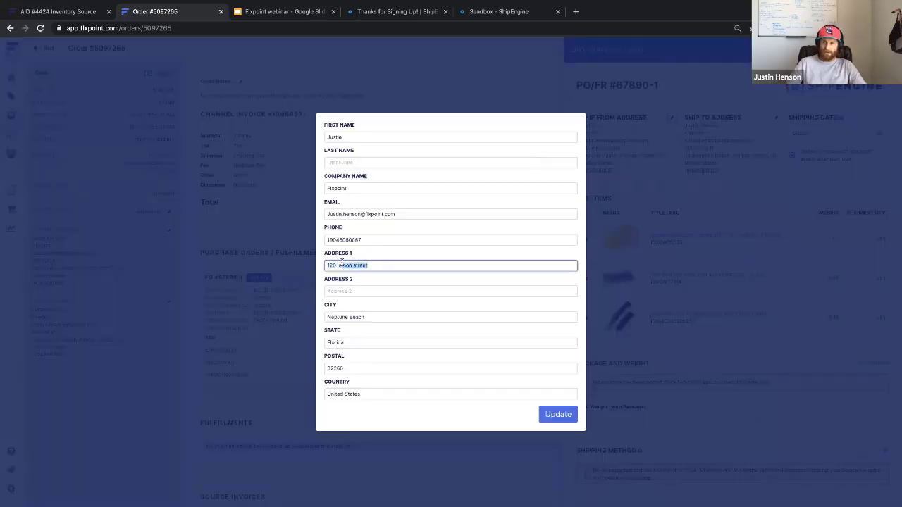
pyautogui.tripleClick(342, 263)
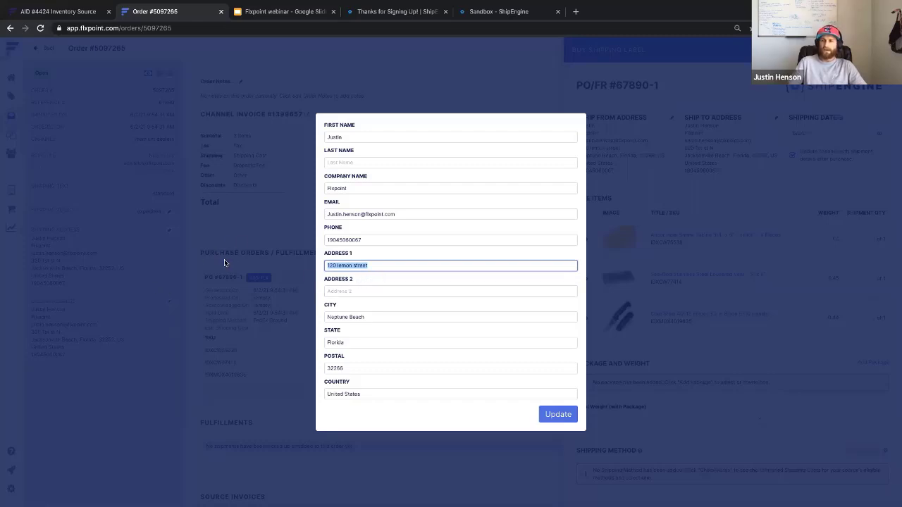
pyautogui.click(248, 223)
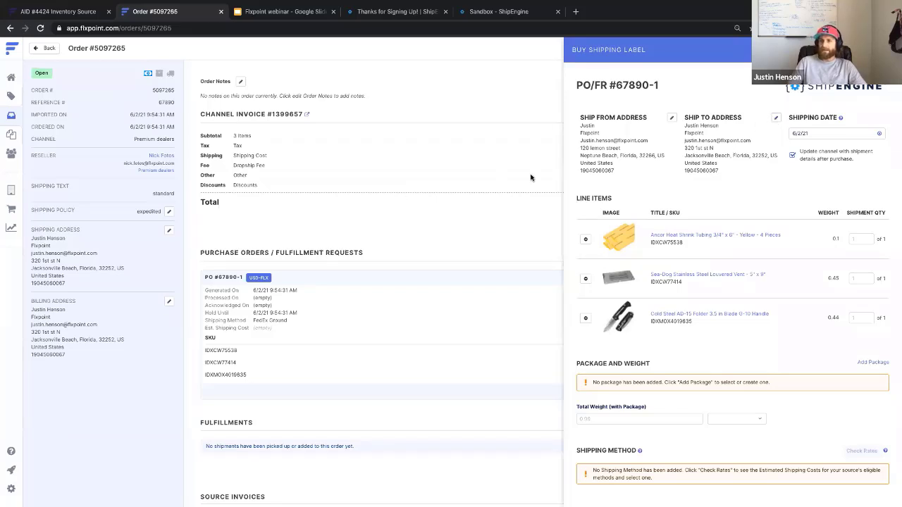
pyautogui.click(775, 117)
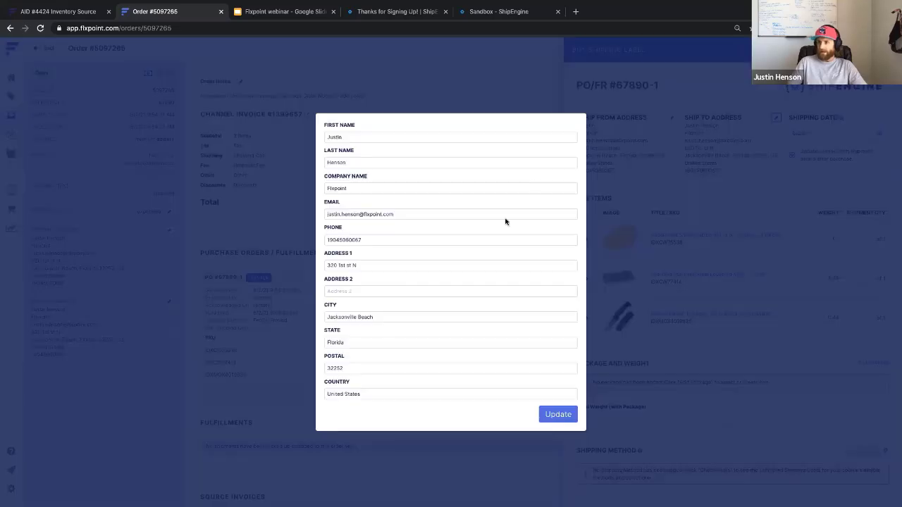
pyautogui.click(485, 73)
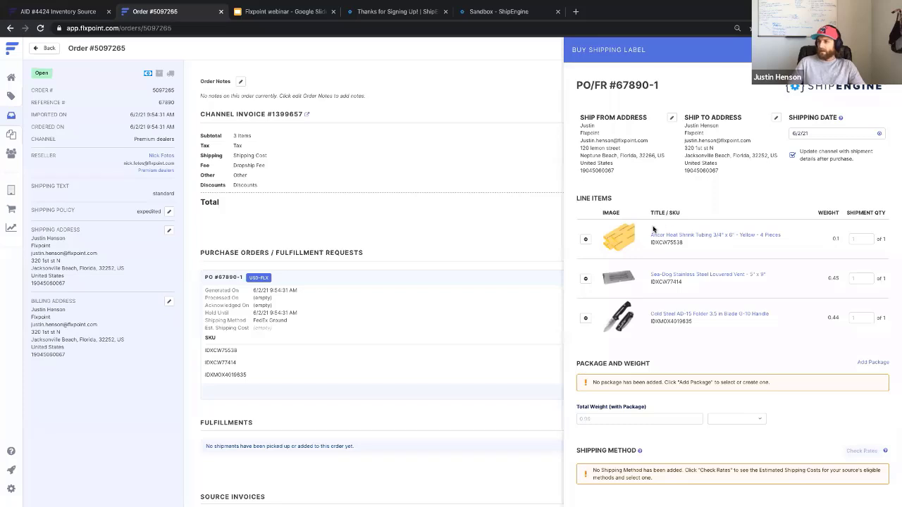
# - Scroll the Buy Shipping Label panel down to the Package and Weight section
pyautogui.scroll(-1, 653, 229)
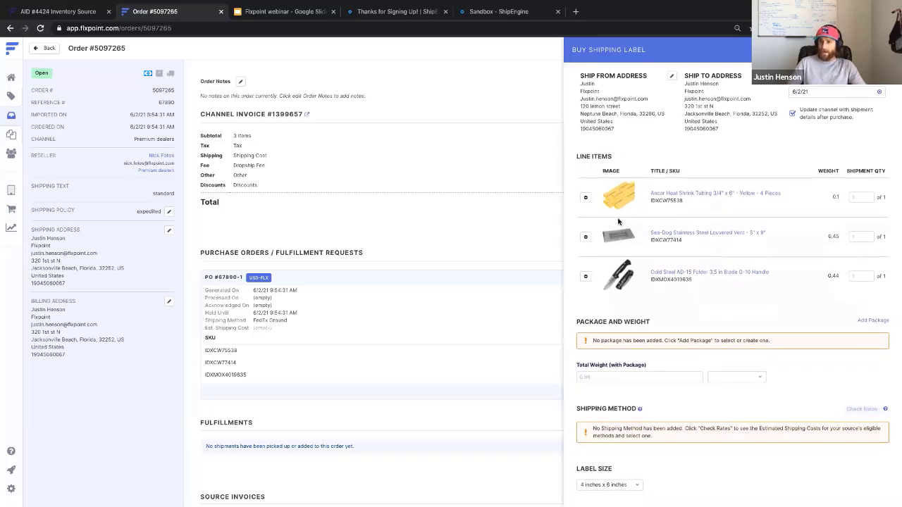
pyautogui.scroll(3, 460, 185)
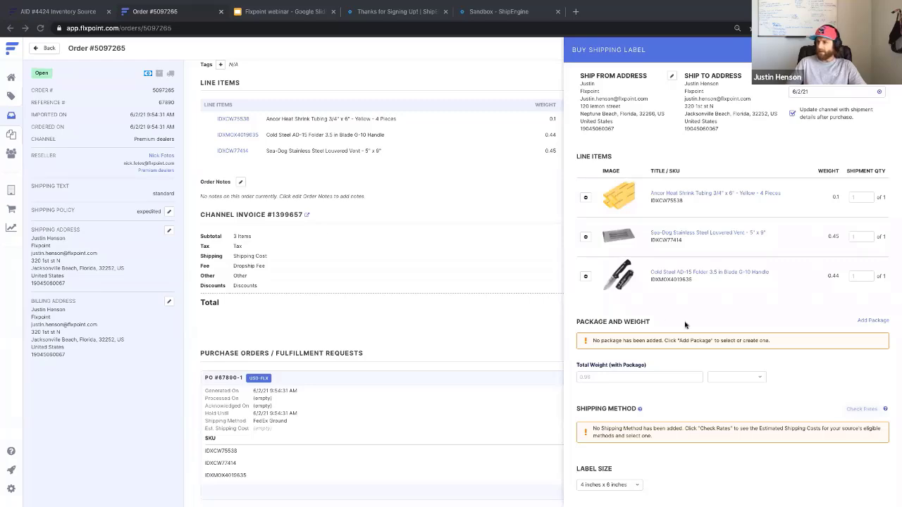
pyautogui.scroll(-1, 684, 325)
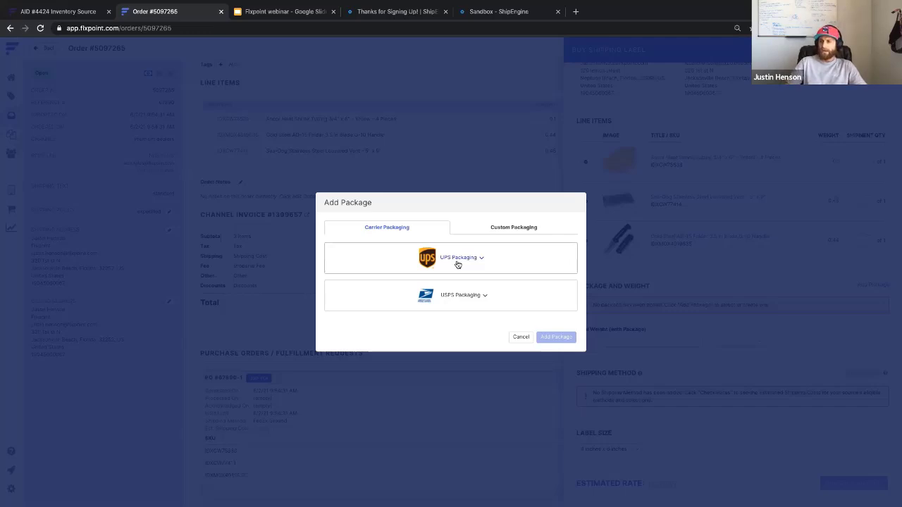
# - Browse the UPS and USPS packaging options and look at the custom package form
pyautogui.click(458, 264)
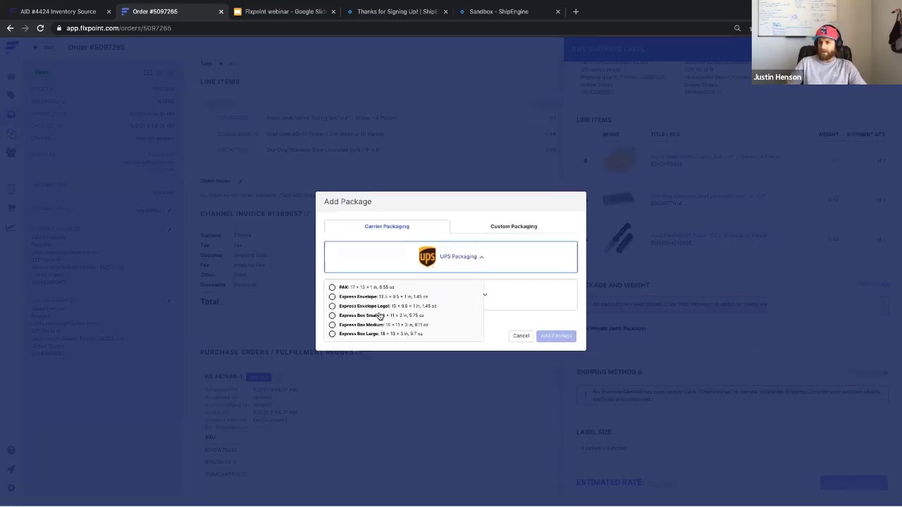
pyautogui.click(452, 262)
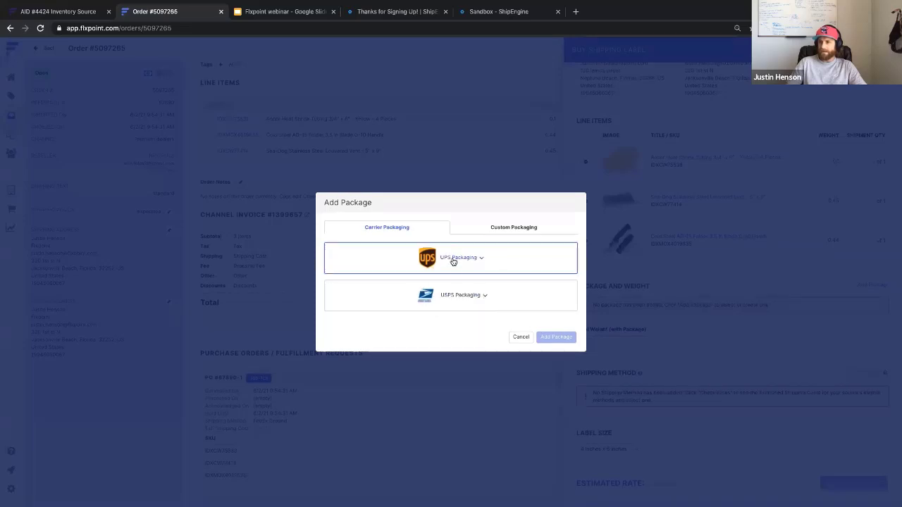
pyautogui.click(459, 296)
pyautogui.scroll(-2, 412, 326)
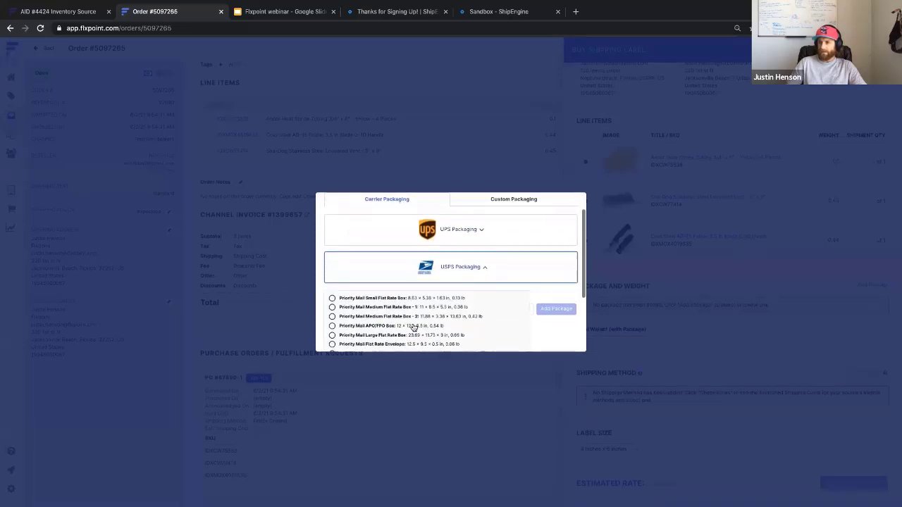
pyautogui.scroll(3, 407, 256)
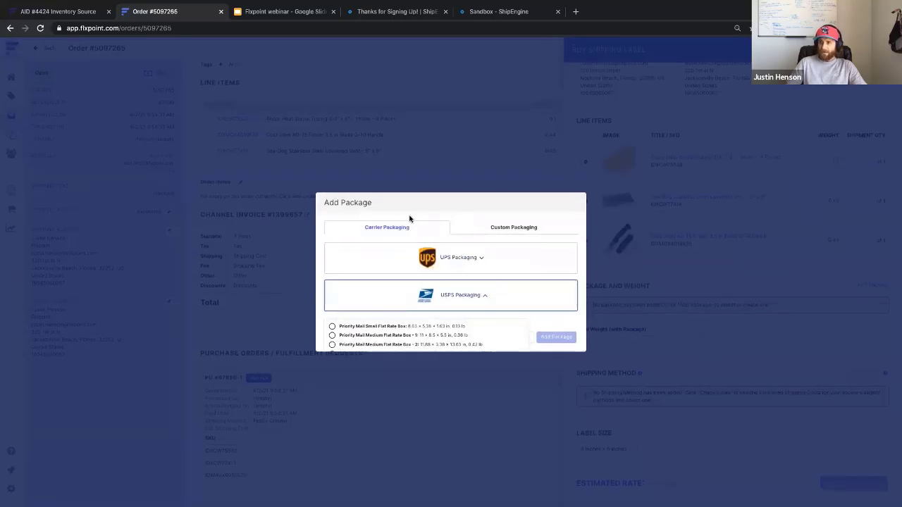
pyautogui.click(482, 229)
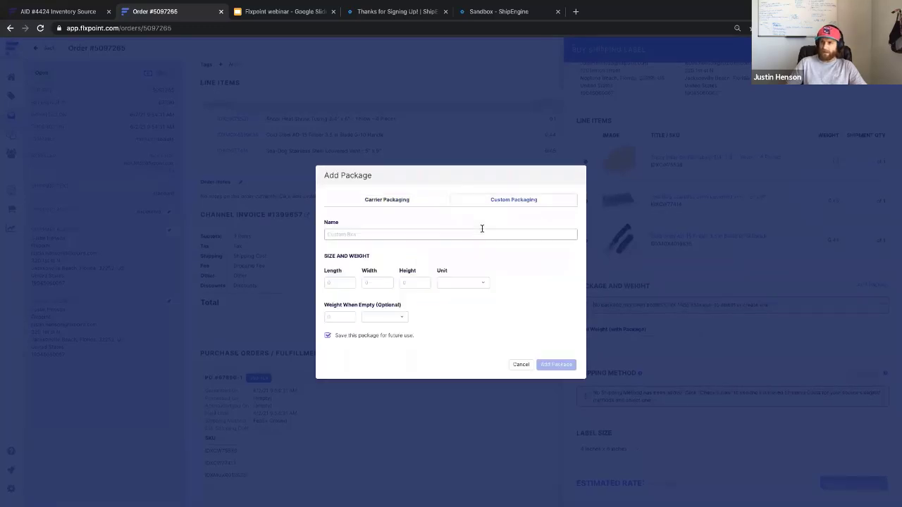
pyautogui.click(344, 232)
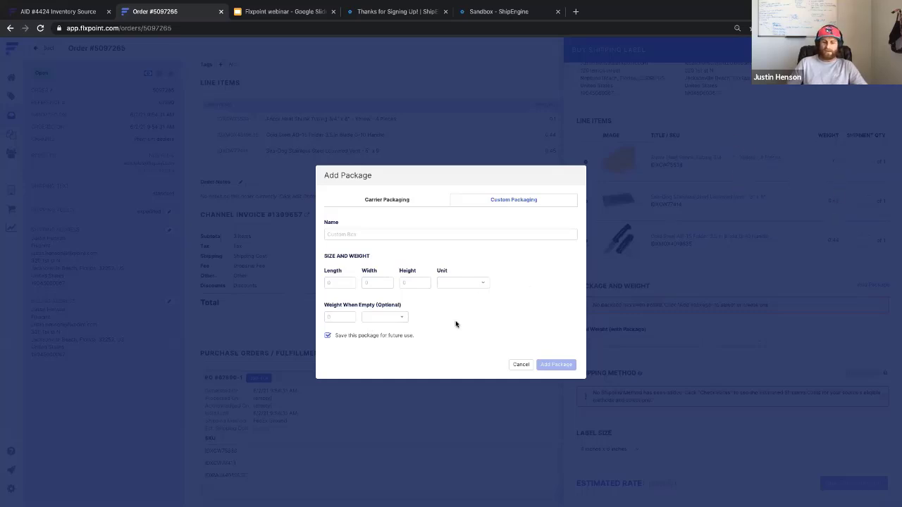
# - Add the USPS Priority Mail Large Flat Rate Box (23.69 × 11.75 × 3 in) to the shipment
pyautogui.click(388, 199)
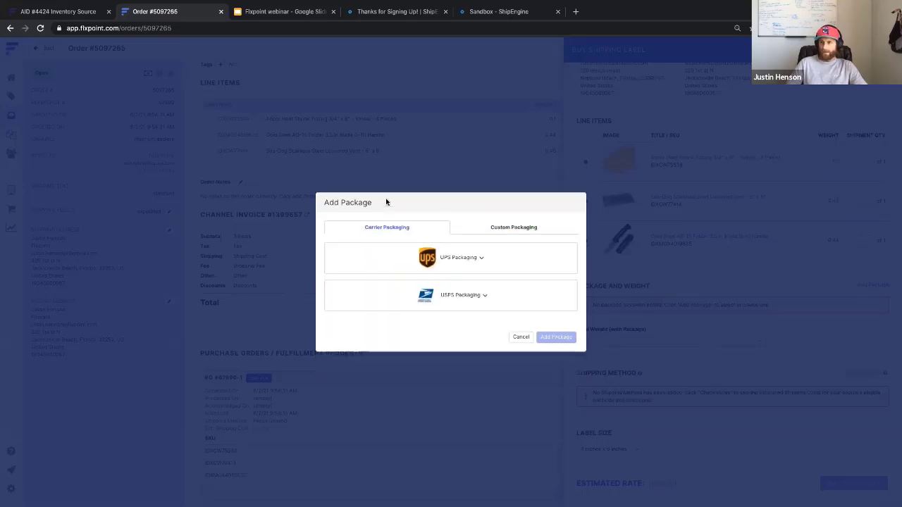
pyautogui.click(462, 296)
pyautogui.scroll(-4, 446, 334)
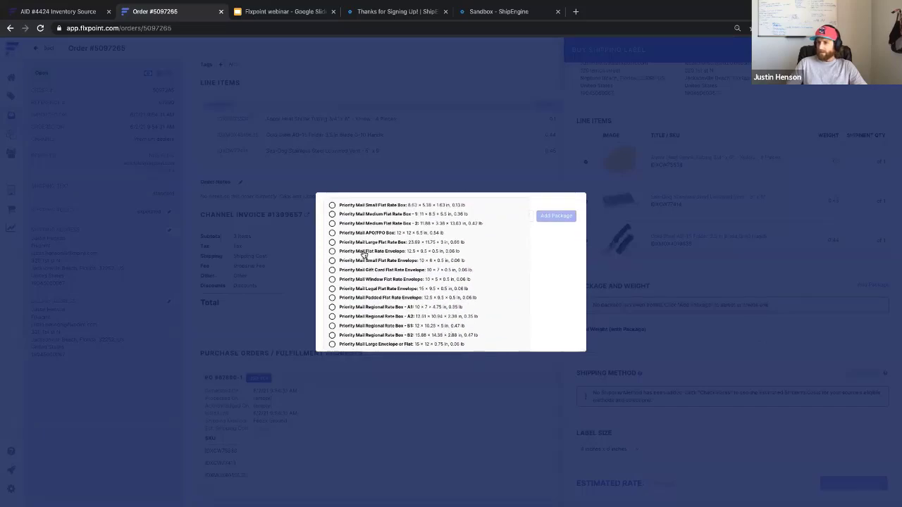
pyautogui.scroll(1, 364, 253)
pyautogui.scroll(-1, 363, 254)
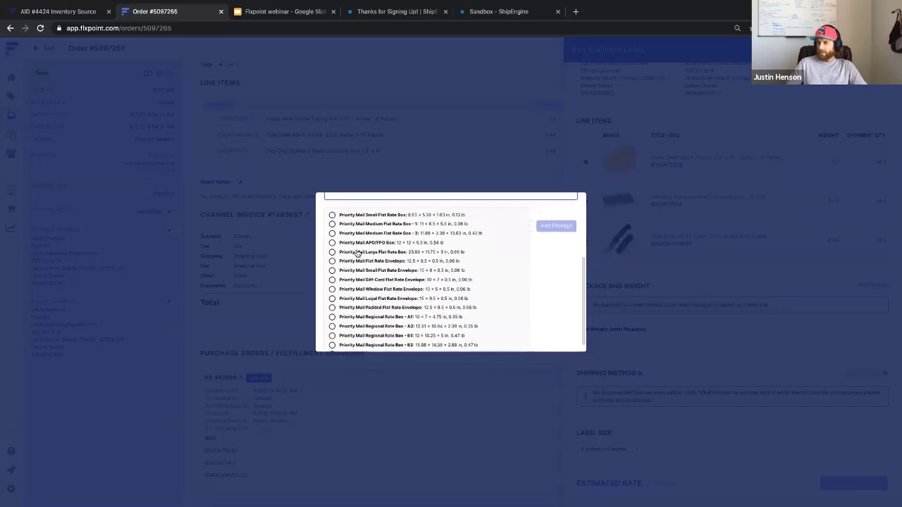
pyautogui.click(332, 252)
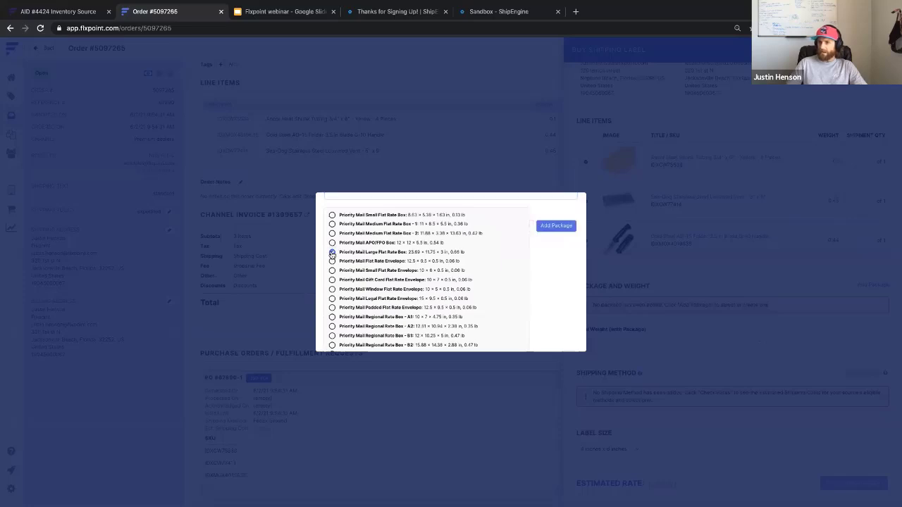
pyautogui.click(556, 226)
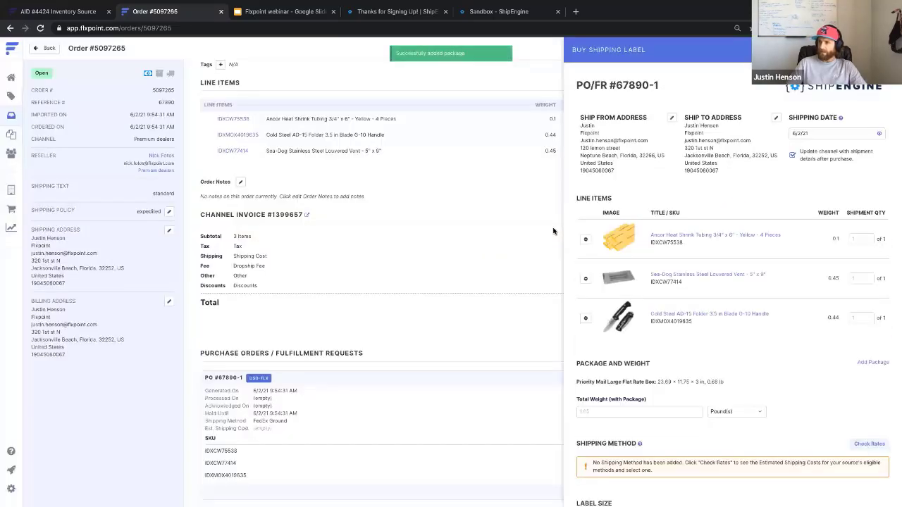
pyautogui.scroll(-1, 732, 375)
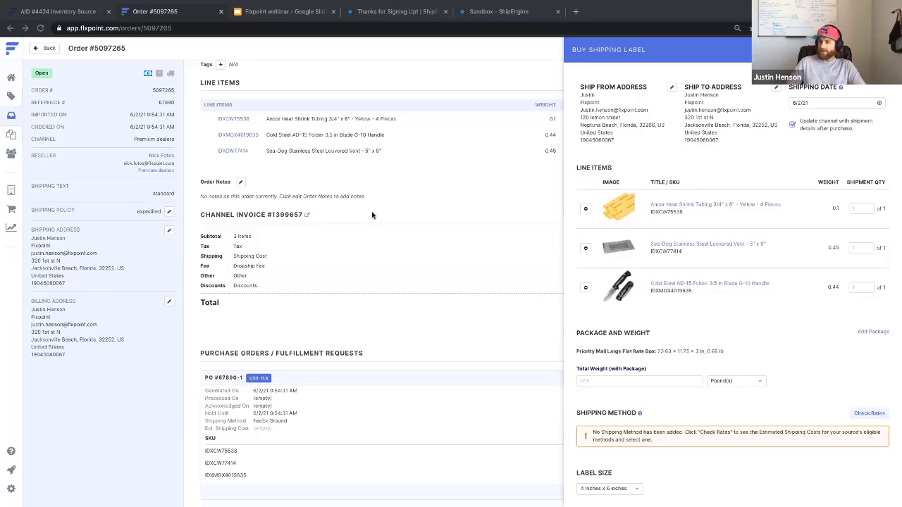
pyautogui.scroll(-1, 731, 314)
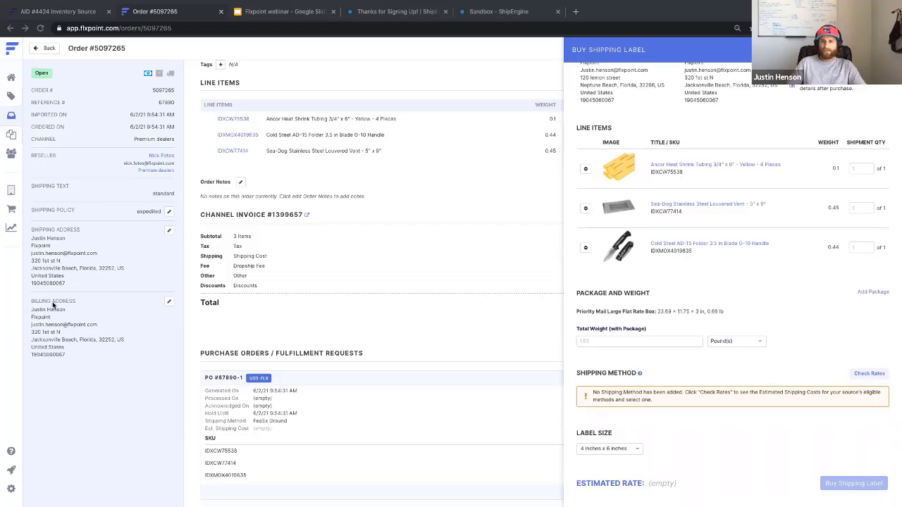
# - Check rates and confirm the USPS Priority Mail estimated rate of $19.30
pyautogui.click(861, 373)
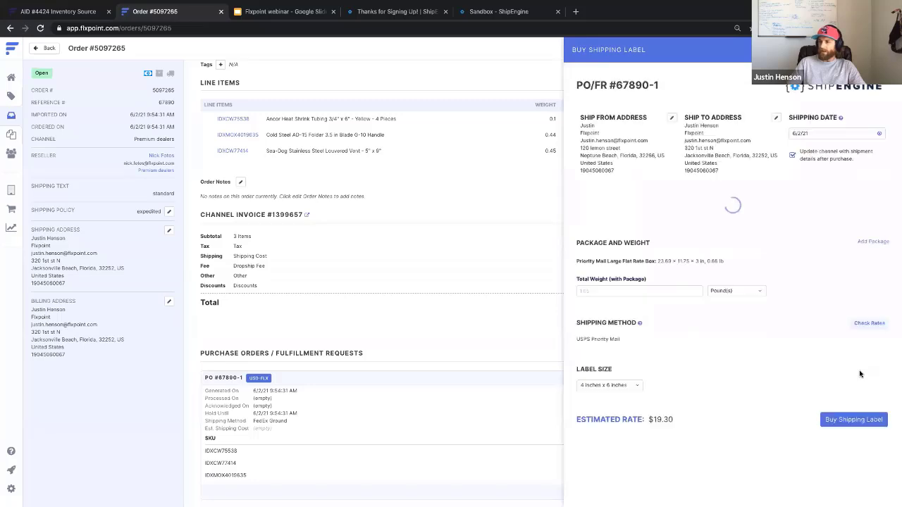
pyautogui.scroll(-2, 737, 405)
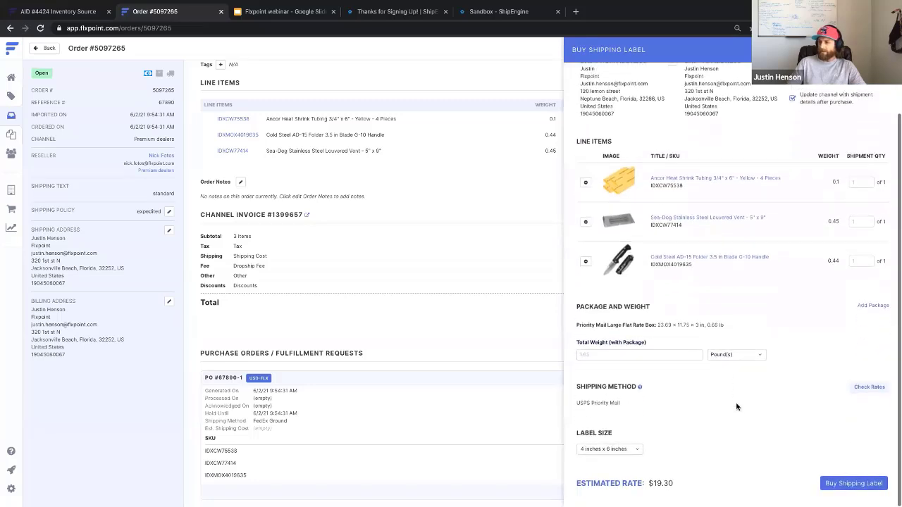
pyautogui.moveTo(640, 388)
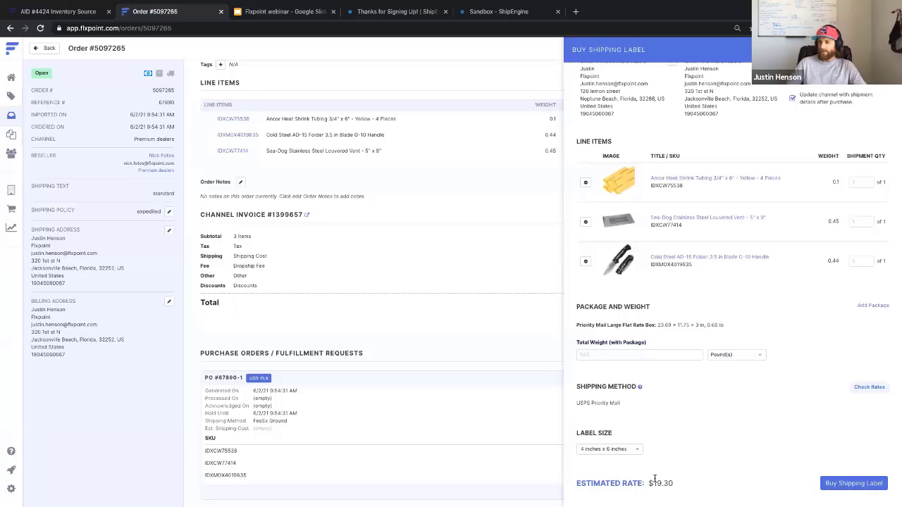
pyautogui.moveTo(653, 480); pyautogui.dragTo(670, 480)
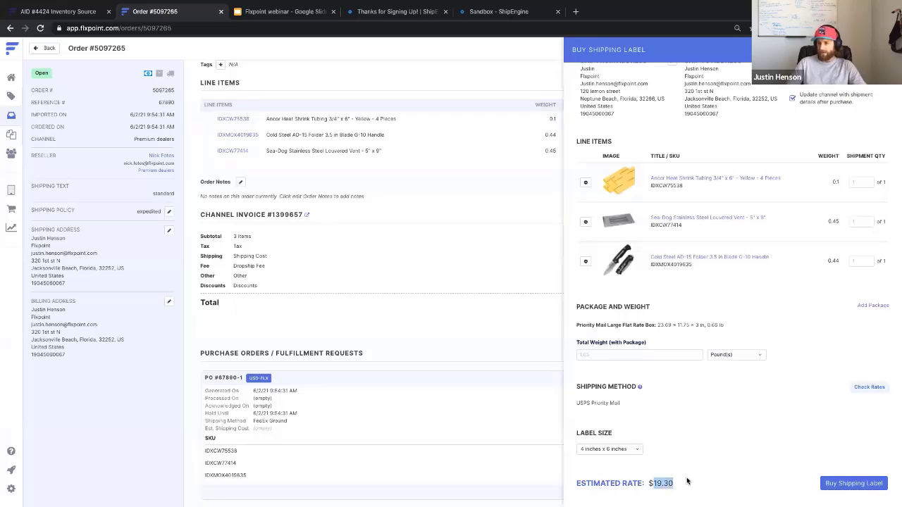
pyautogui.click(687, 481)
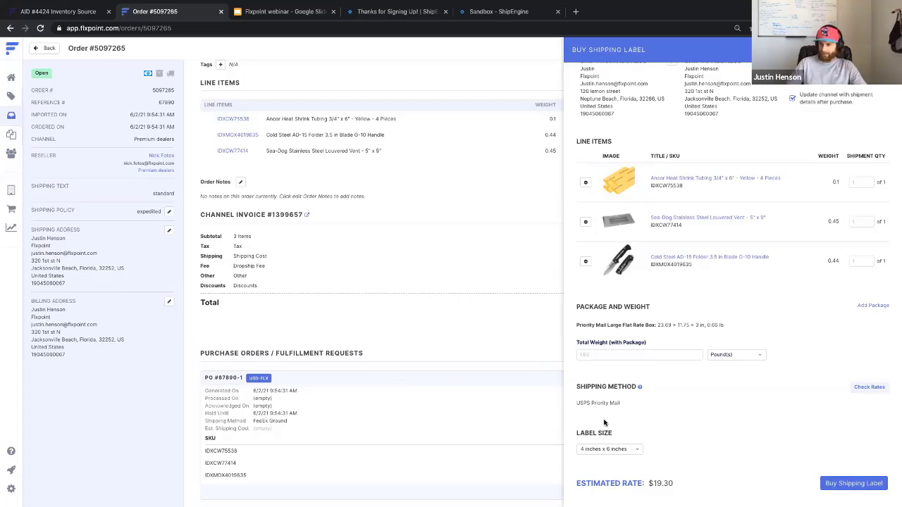
pyautogui.click(630, 451)
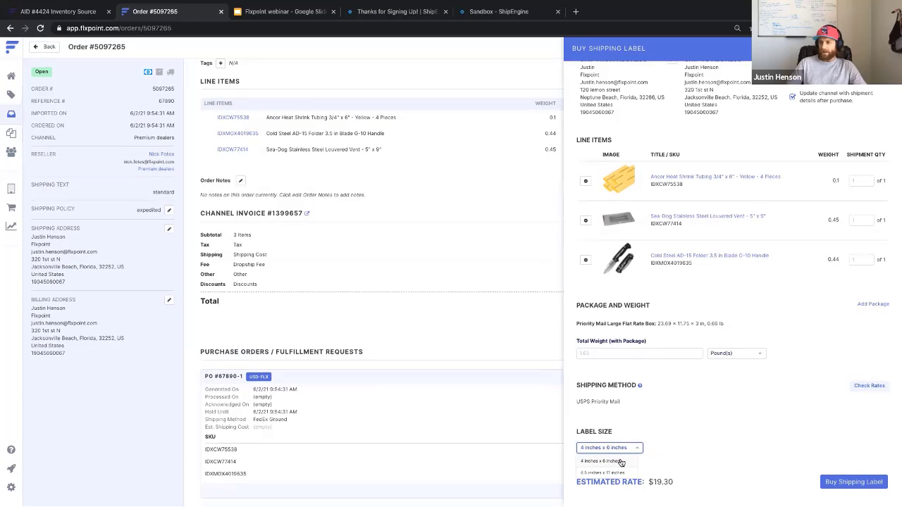
pyautogui.click(638, 433)
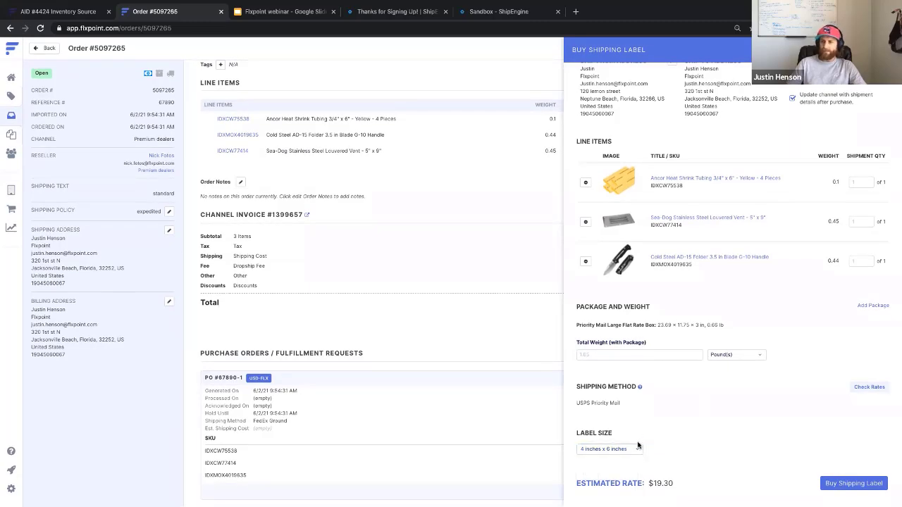
pyautogui.click(638, 450)
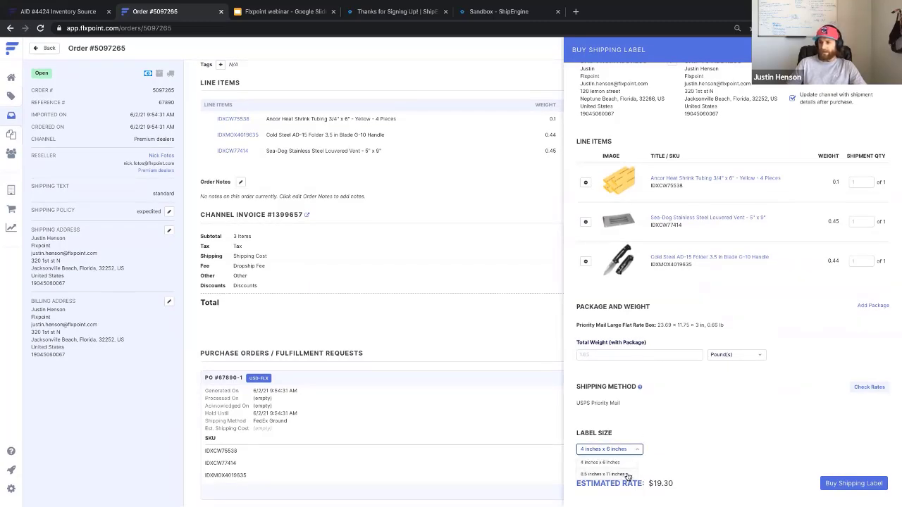
pyautogui.click(682, 440)
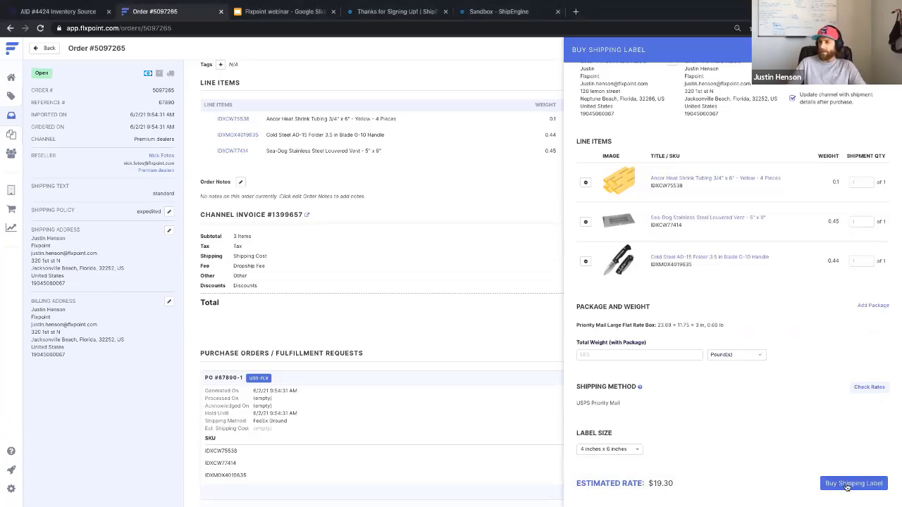
# - Buy and confirm the USPS Priority Mail label, then attach it to the PO as PNG
pyautogui.click(851, 484)
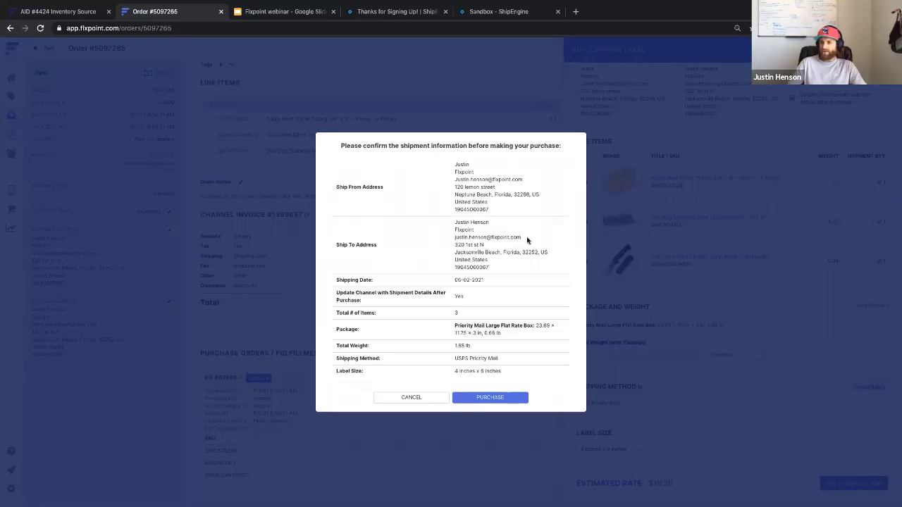
pyautogui.click(493, 399)
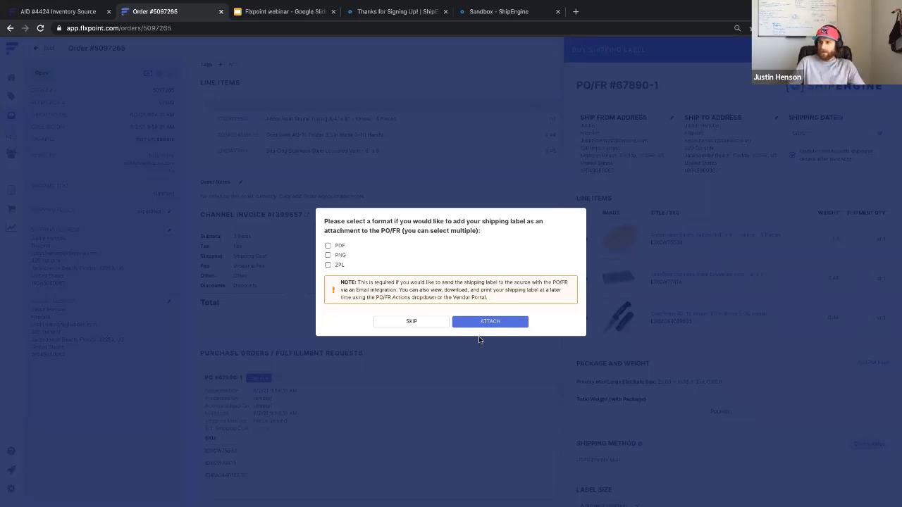
pyautogui.click(328, 256)
pyautogui.click(490, 324)
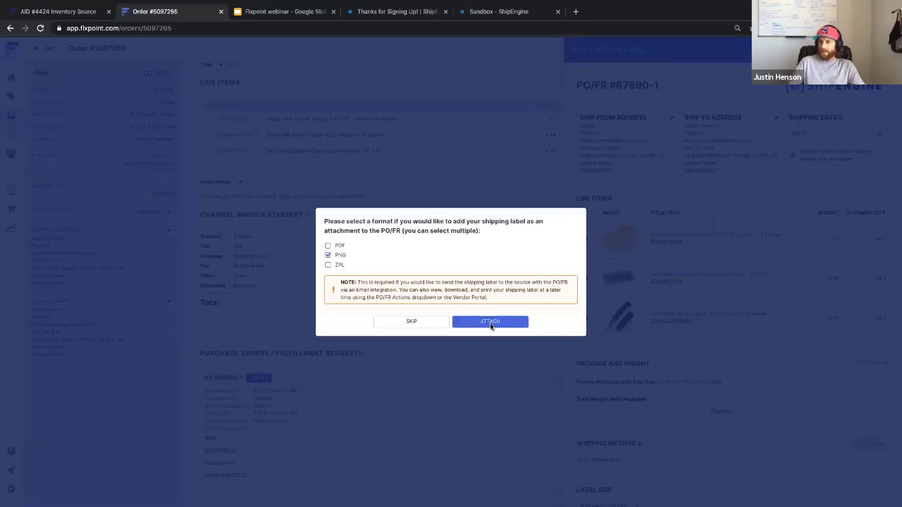
# - Open label-63404031.png from the PO's attachments in a new browser tab
pyautogui.scroll(-2, 505, 282)
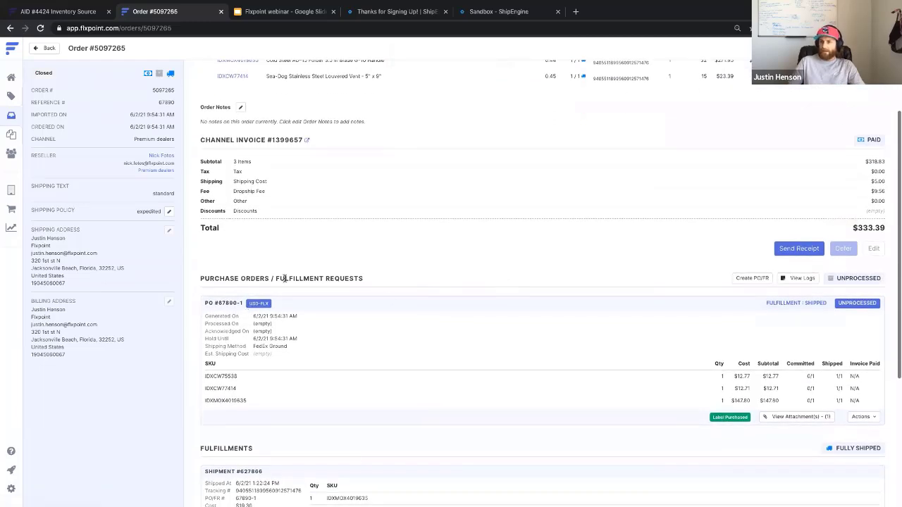
pyautogui.scroll(-1, 393, 336)
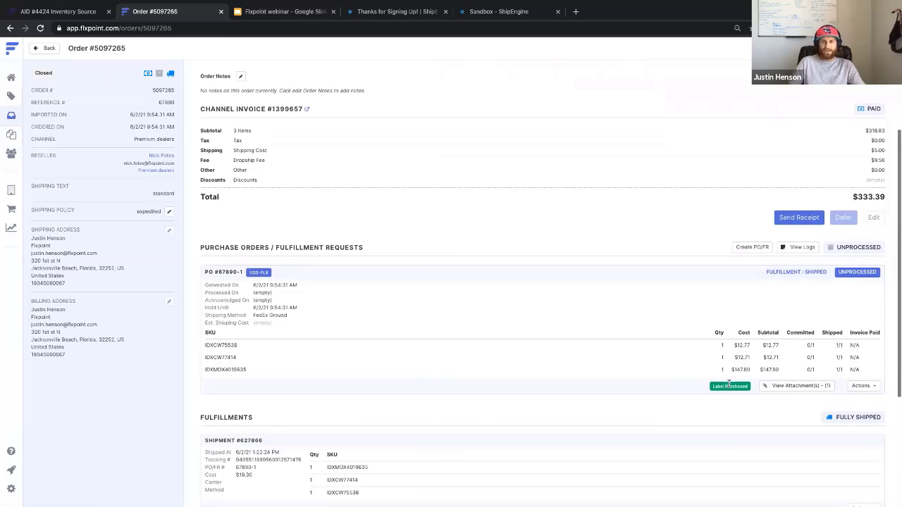
pyautogui.click(790, 385)
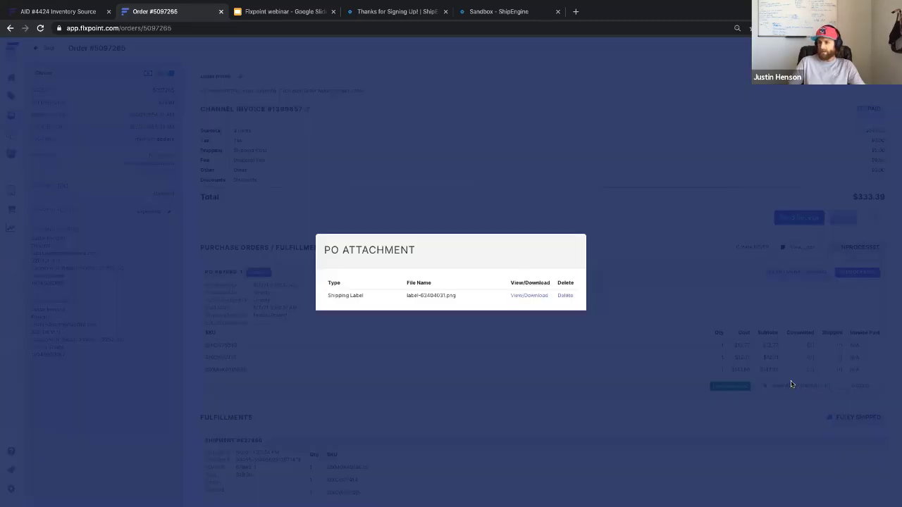
pyautogui.click(525, 296)
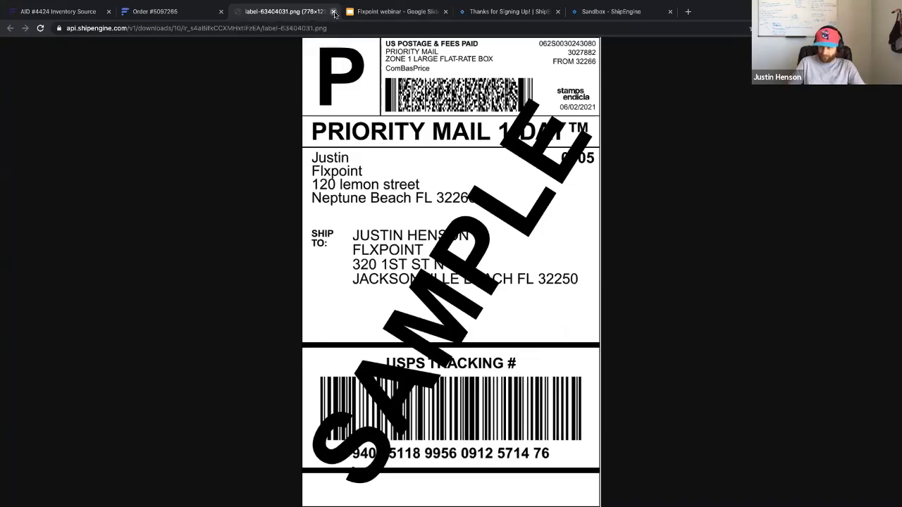
# - Close the label PNG tab and the PO Attachment dialog
pyautogui.click(333, 12)
pyautogui.click(401, 320)
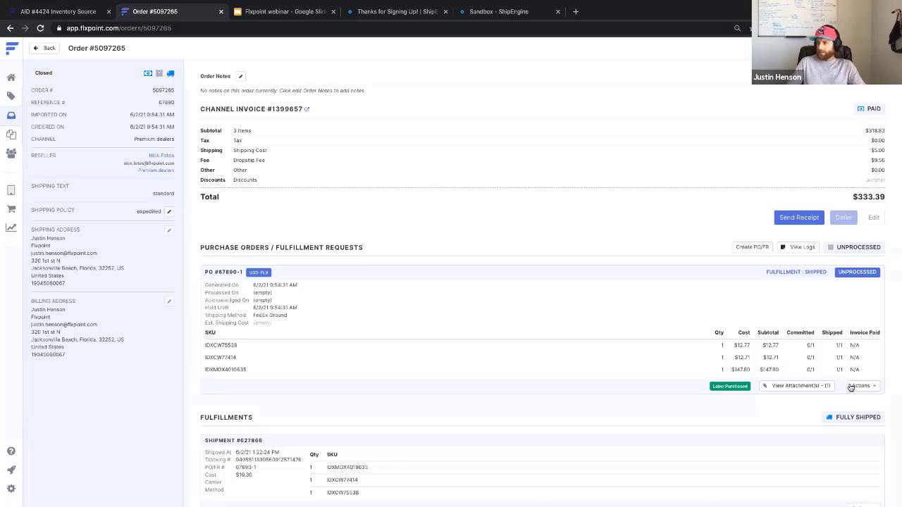
# - Close the ShipEngine Thanks for Signing Up tab while viewing the PO's attachments
pyautogui.click(814, 386)
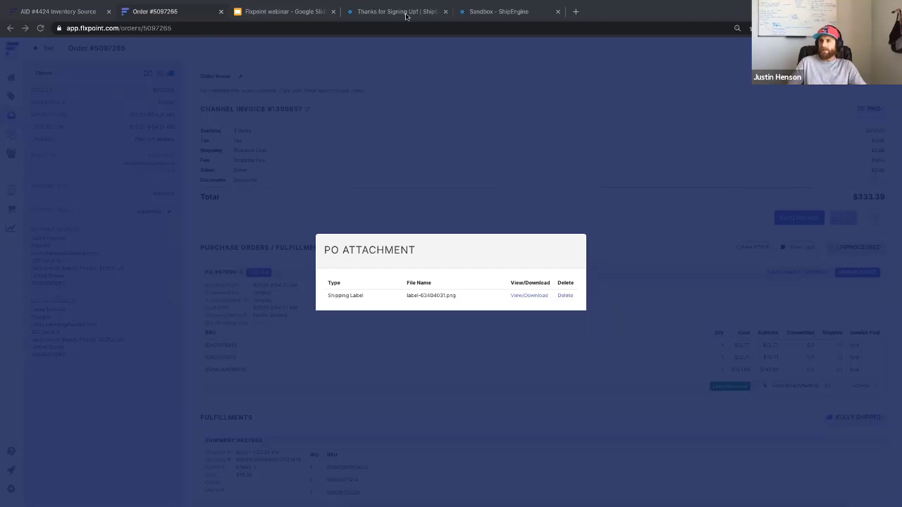
pyautogui.click(407, 11)
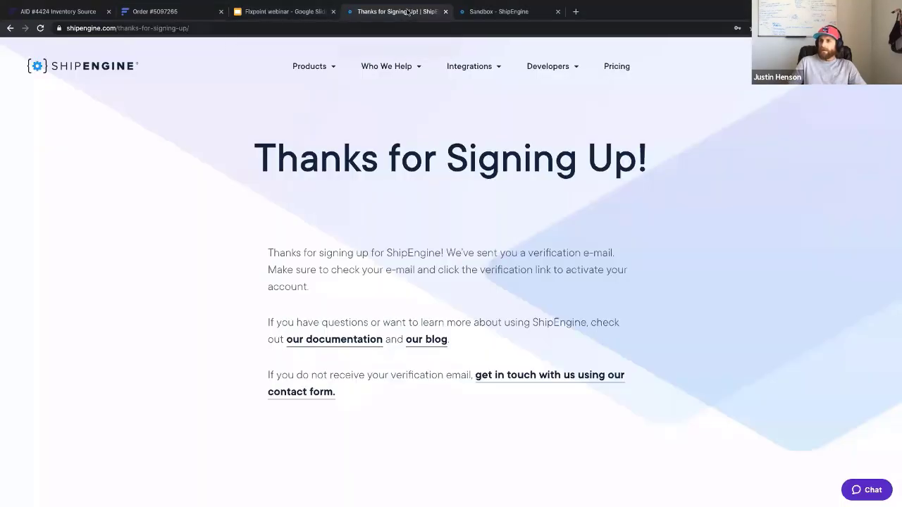
pyautogui.click(445, 11)
# - Reopen label-63404031.png in its own tab, then return to the order with the dialog closed
pyautogui.click(143, 13)
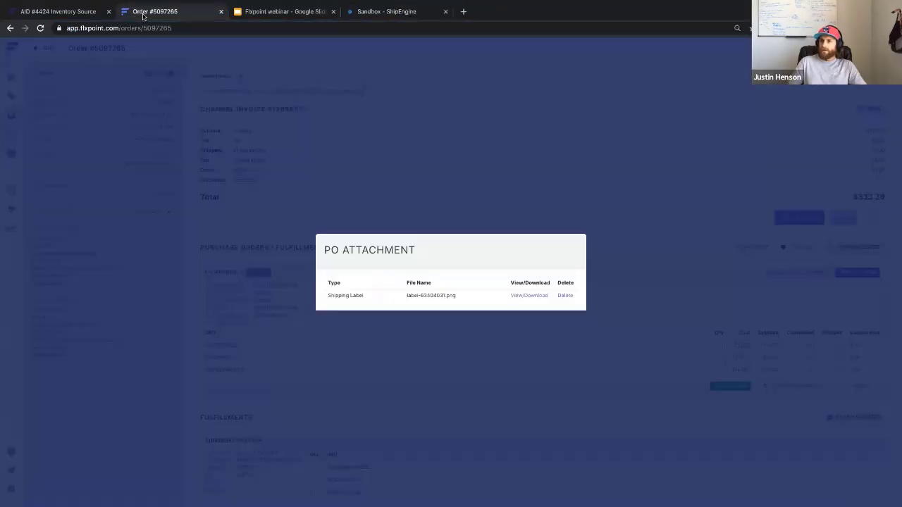
pyautogui.click(533, 296)
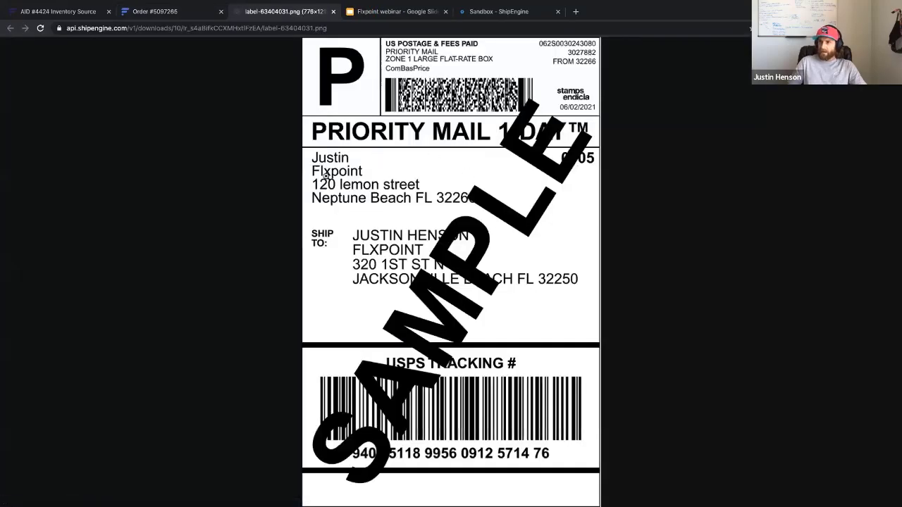
pyautogui.click(187, 14)
pyautogui.click(517, 153)
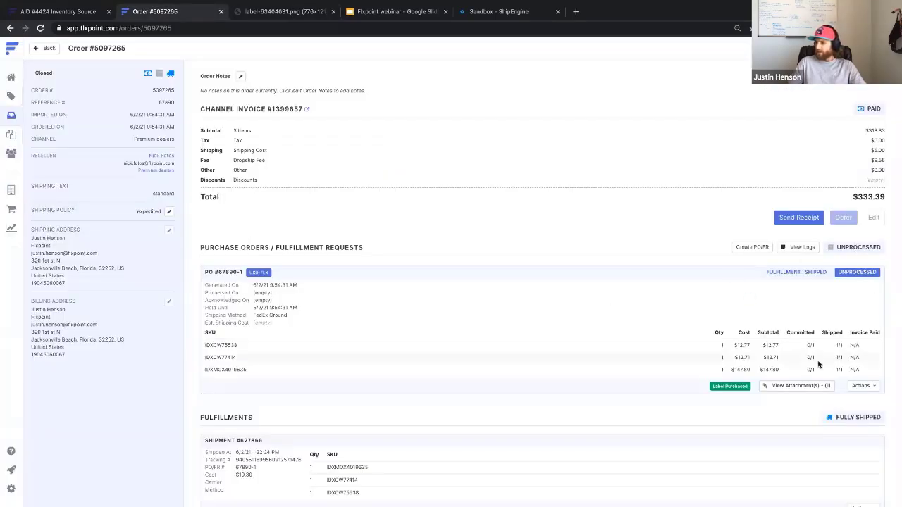
pyautogui.click(864, 389)
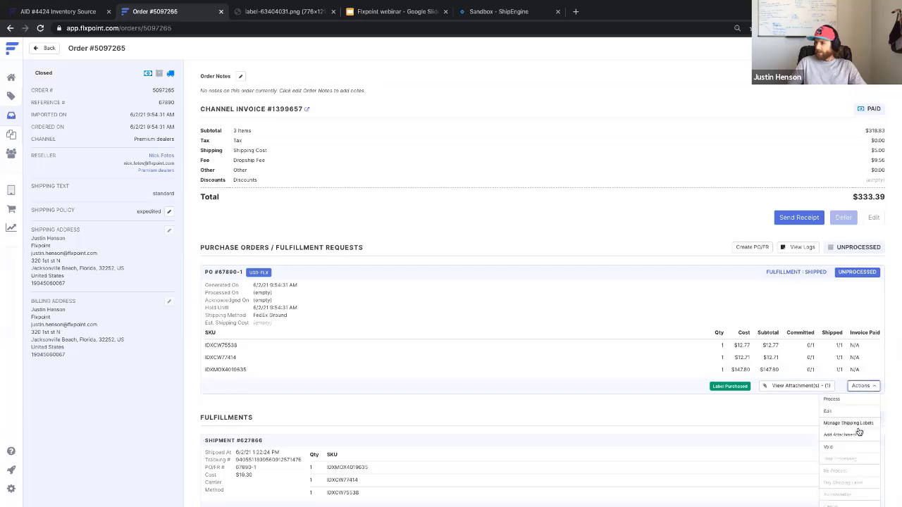
pyautogui.click(859, 425)
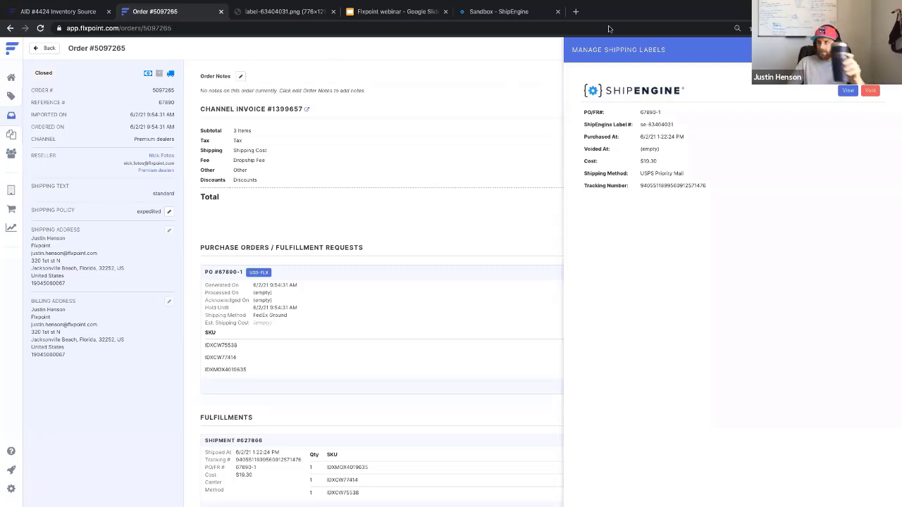
pyautogui.press('Escape')
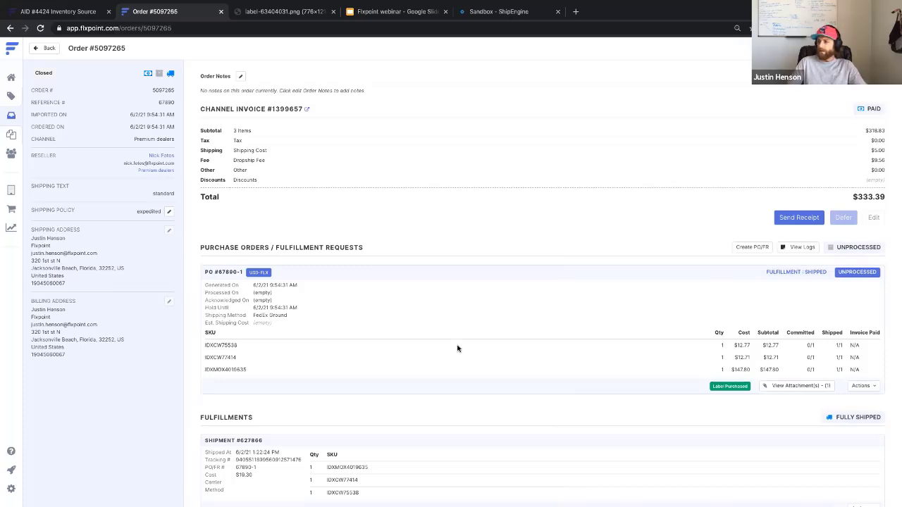
# - Review order #5097265's shipment #627866: $19.30, label purchased, Fully Shipped
pyautogui.scroll(-1, 486, 339)
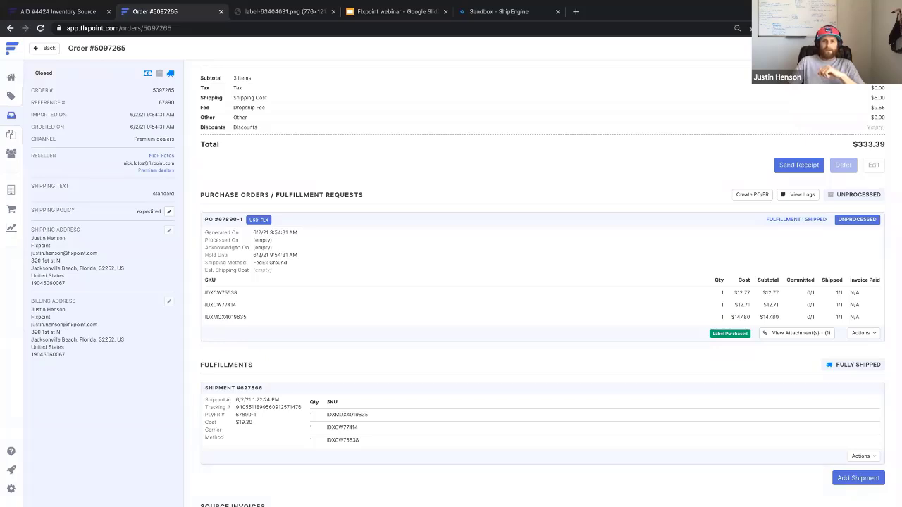
pyautogui.scroll(-2, 516, 373)
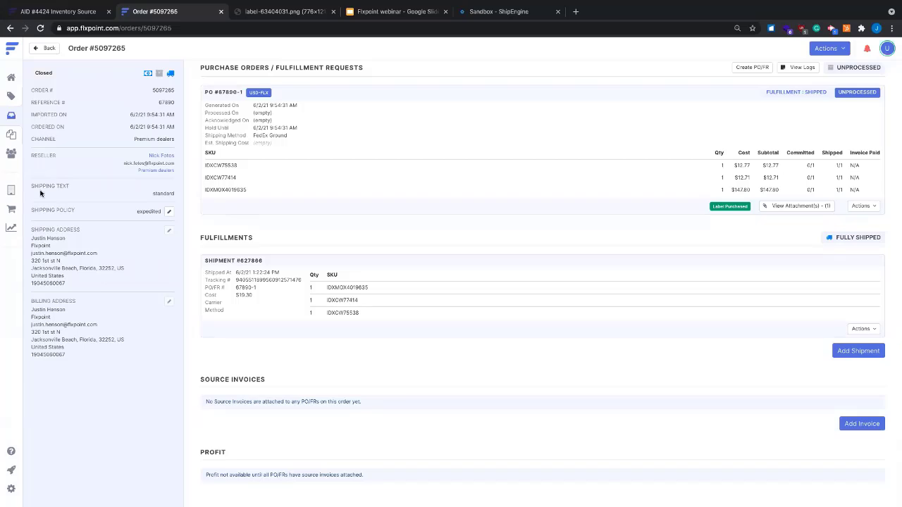
# - Go from the order through Channels to the Product Variants catalog
pyautogui.click(11, 209)
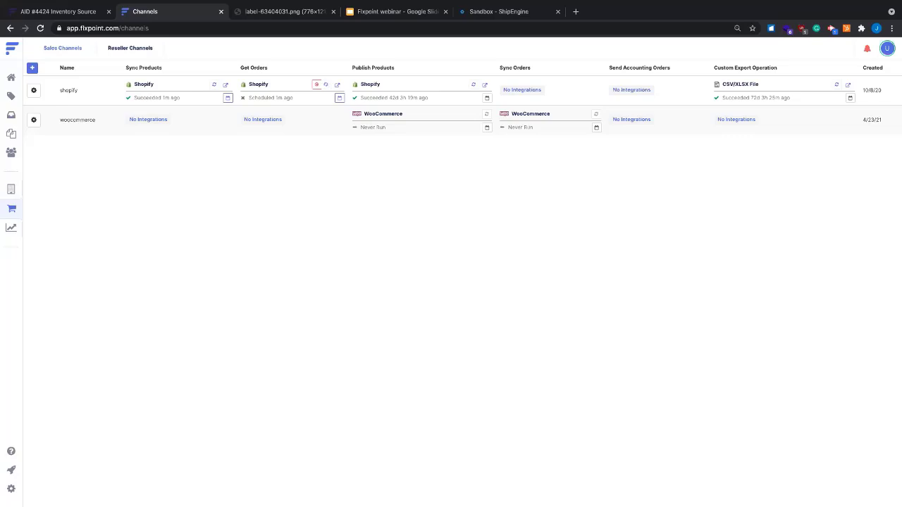
pyautogui.click(16, 102)
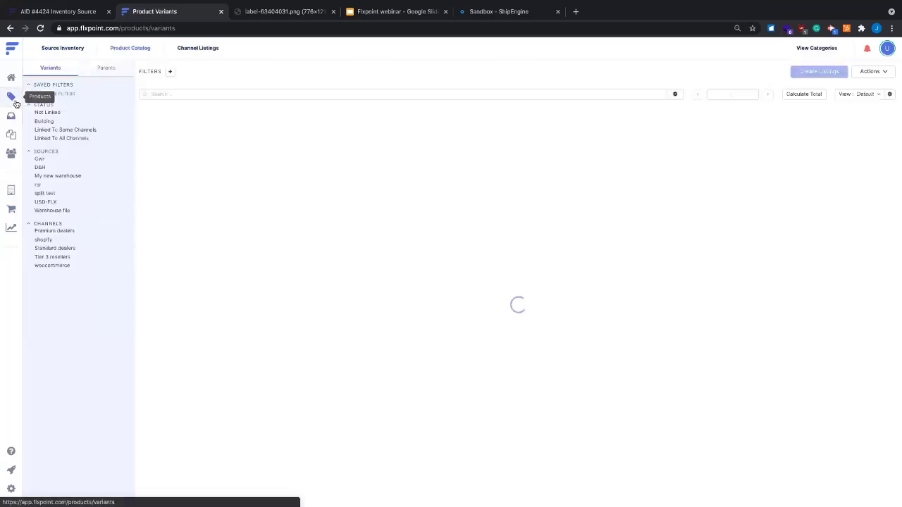
# - Switch to the Source Inventory tab to list the Inventory Variants
pyautogui.click(62, 49)
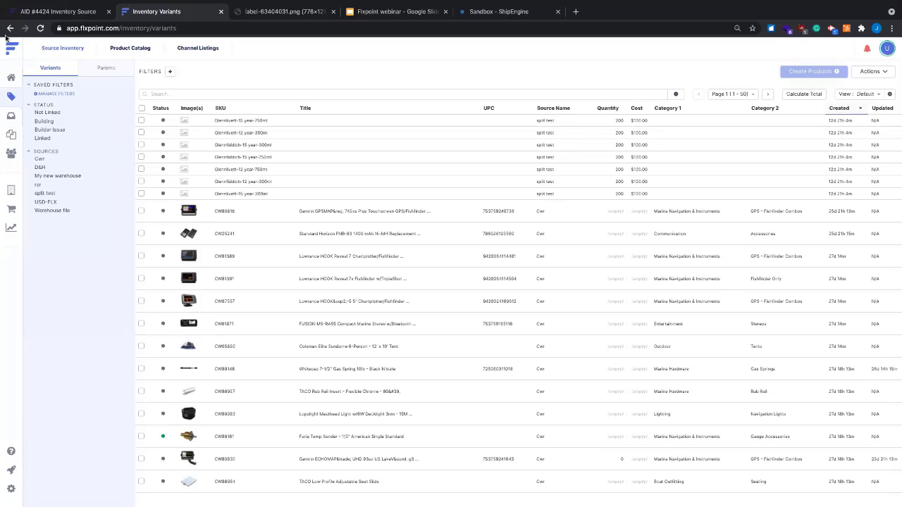
pyautogui.click(12, 190)
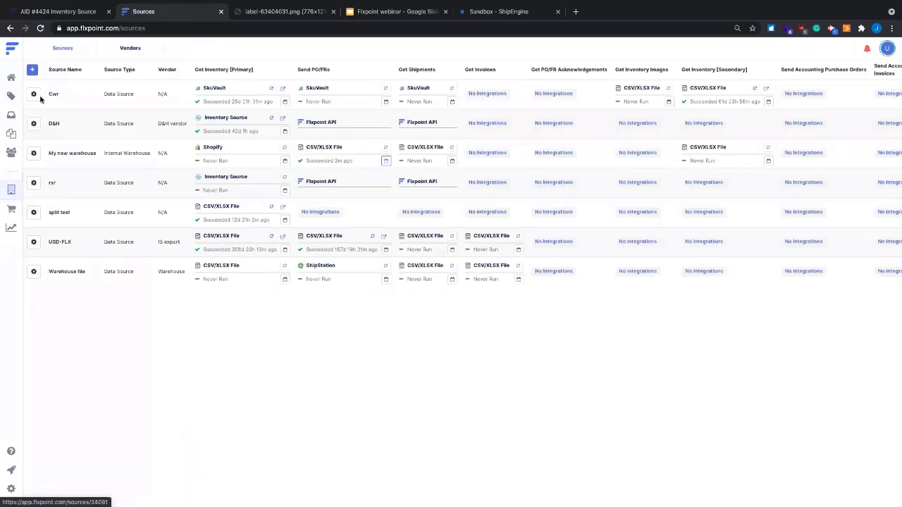
pyautogui.click(32, 94)
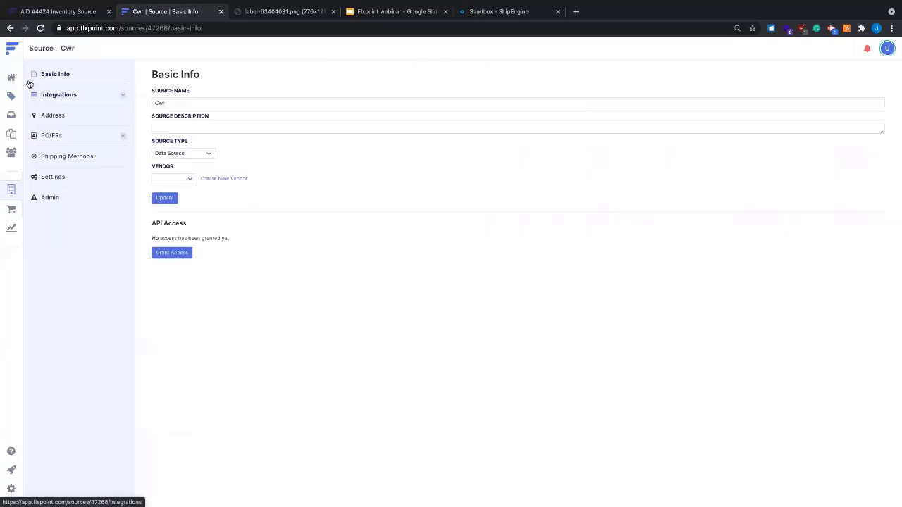
pyautogui.click(11, 190)
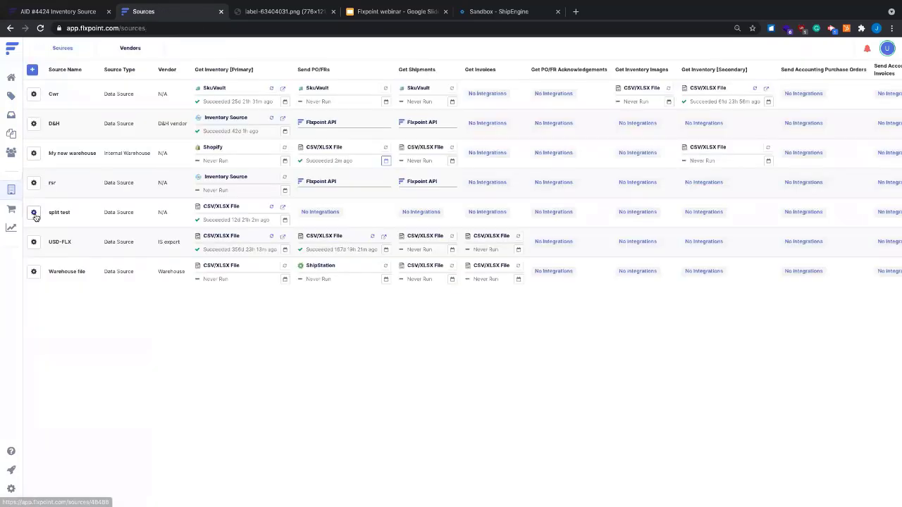
pyautogui.click(38, 246)
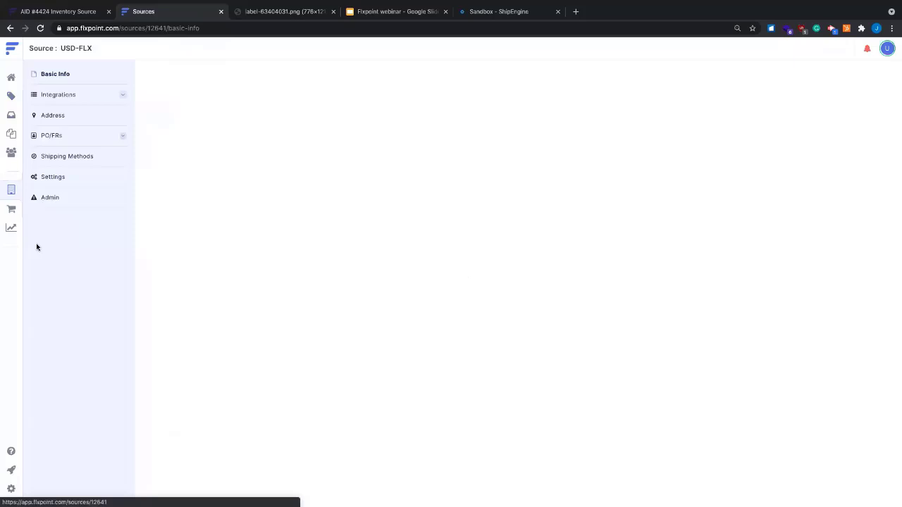
pyautogui.click(66, 94)
pyautogui.click(178, 111)
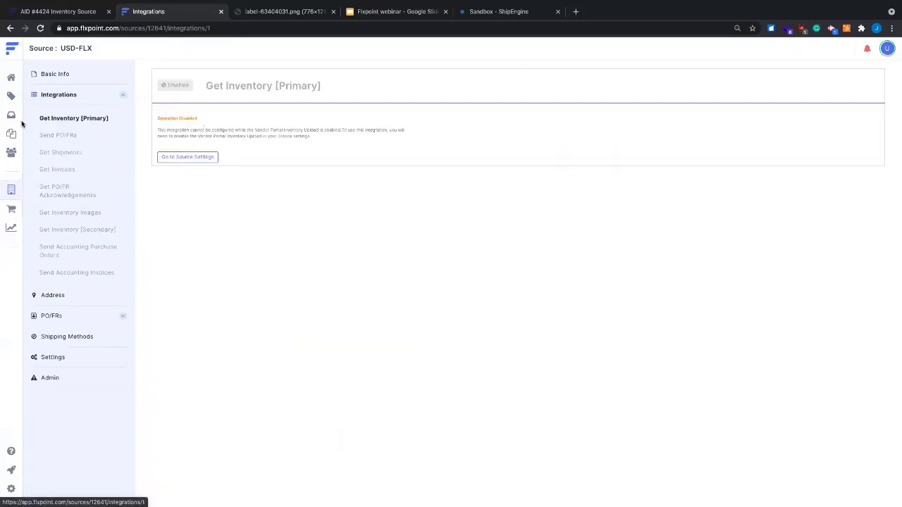
pyautogui.click(11, 189)
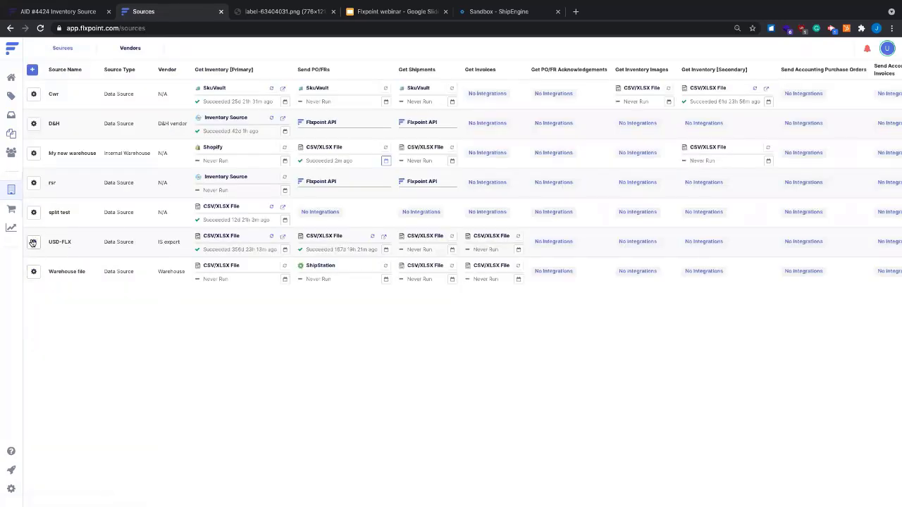
pyautogui.click(33, 242)
pyautogui.click(74, 97)
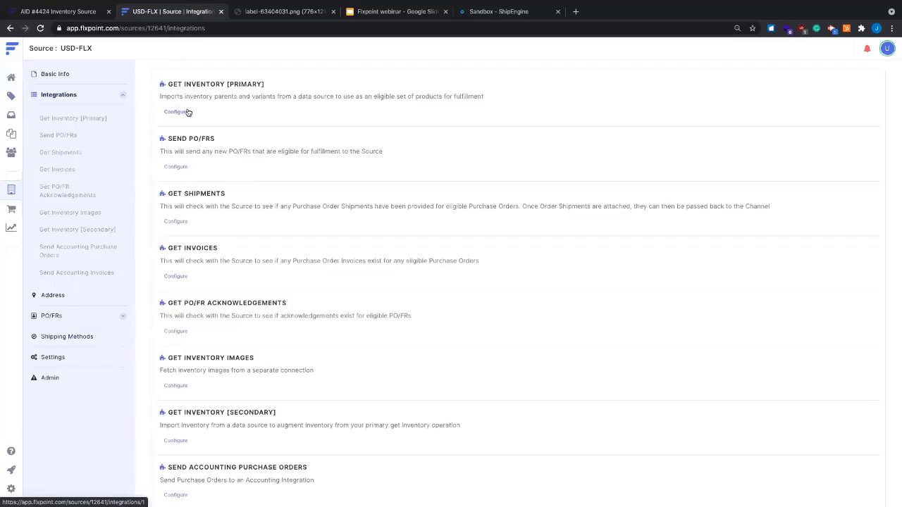
pyautogui.click(187, 111)
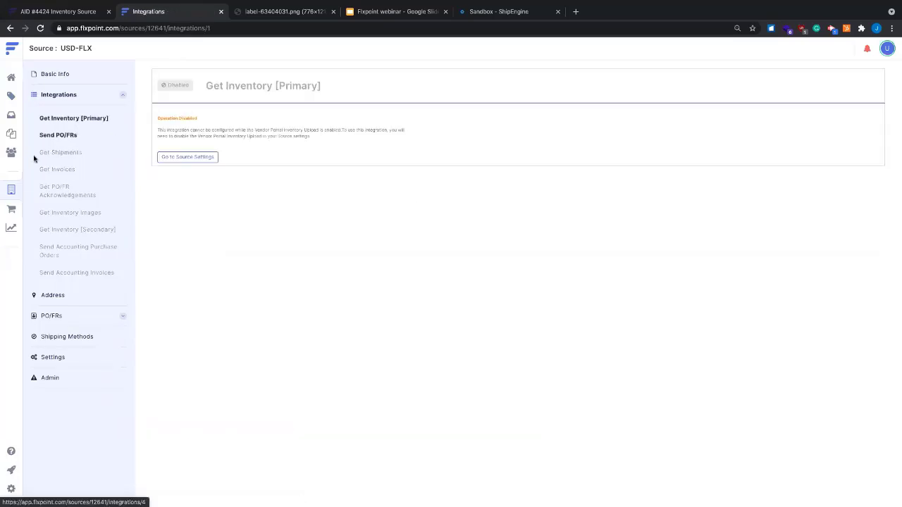
pyautogui.click(11, 190)
pyautogui.click(40, 214)
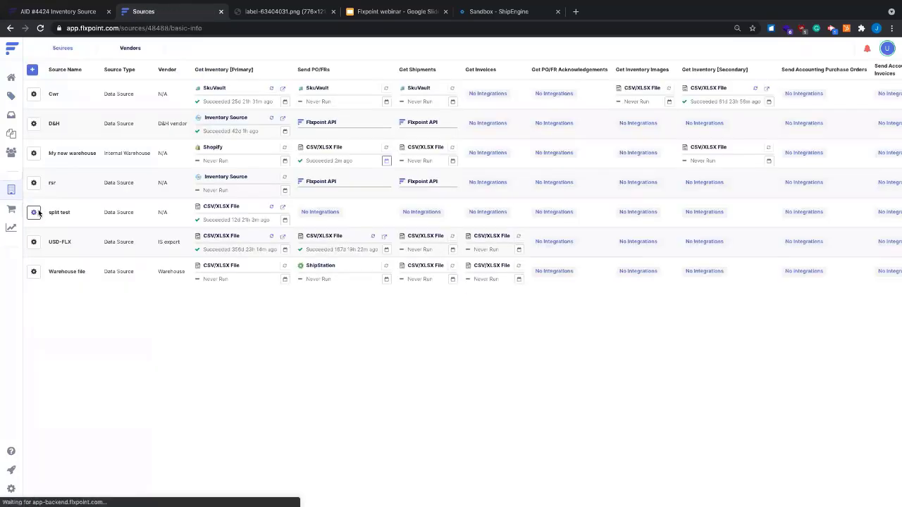
# - Configure split test's Get Inventory [Primary] through the CSV and settings steps, then edit its mapping template
pyautogui.click(83, 94)
pyautogui.click(173, 111)
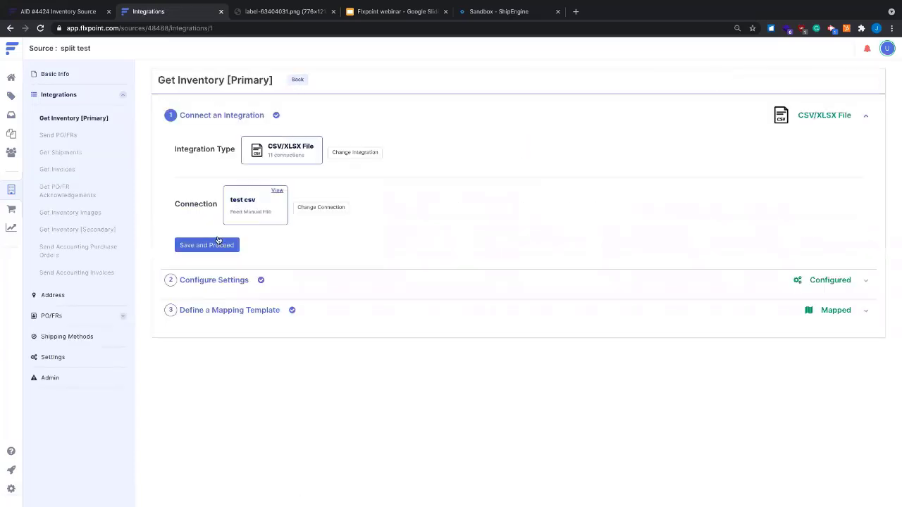
pyautogui.click(212, 246)
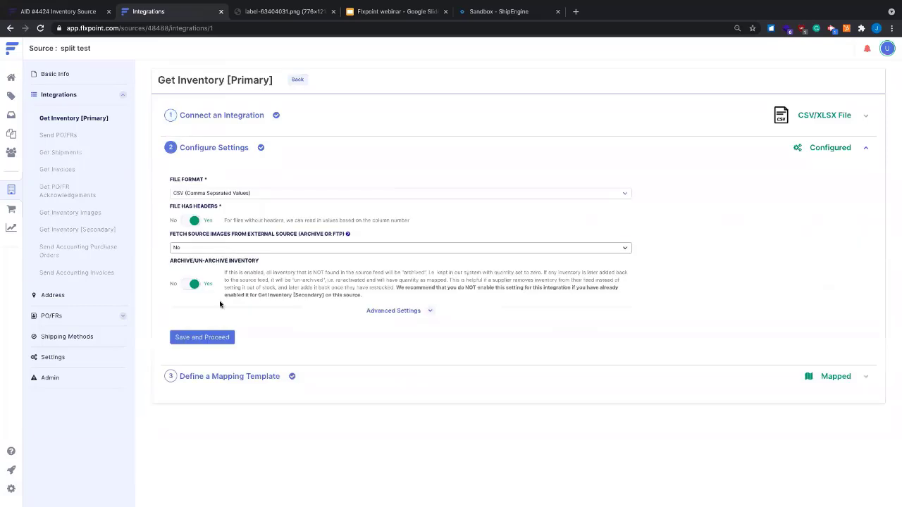
pyautogui.click(193, 336)
pyautogui.click(625, 202)
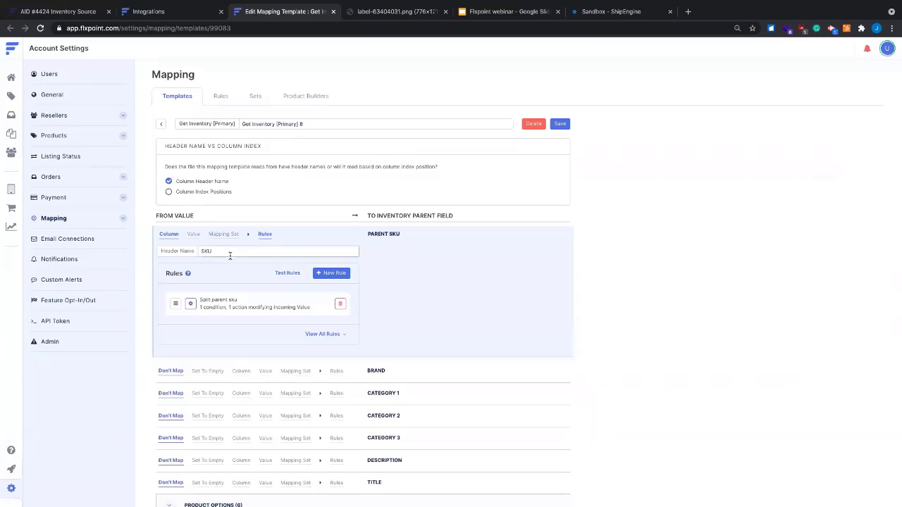
pyautogui.doubleClick(200, 251)
pyautogui.scroll(-5, 226, 255)
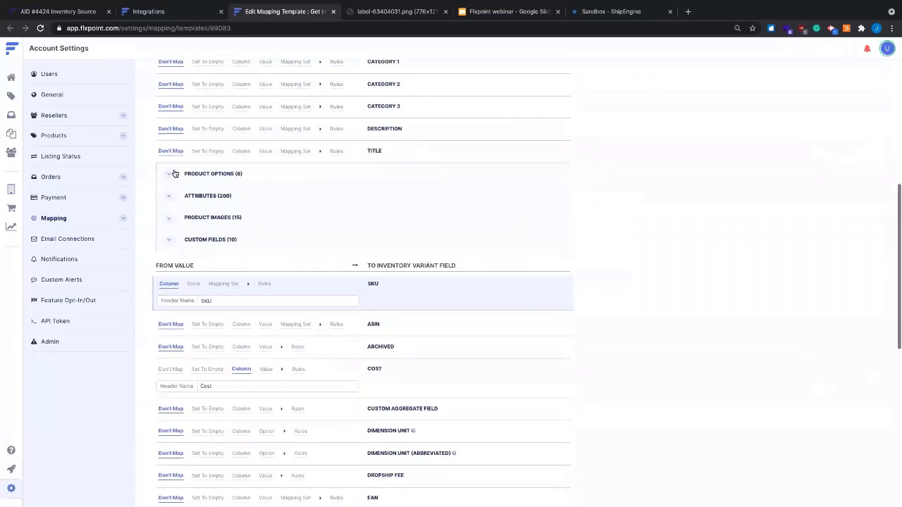
pyautogui.click(174, 174)
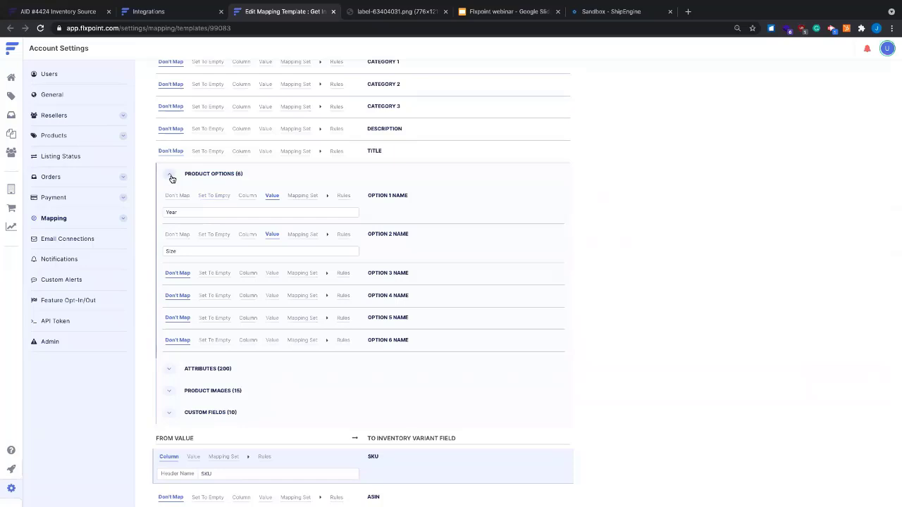
pyautogui.click(172, 369)
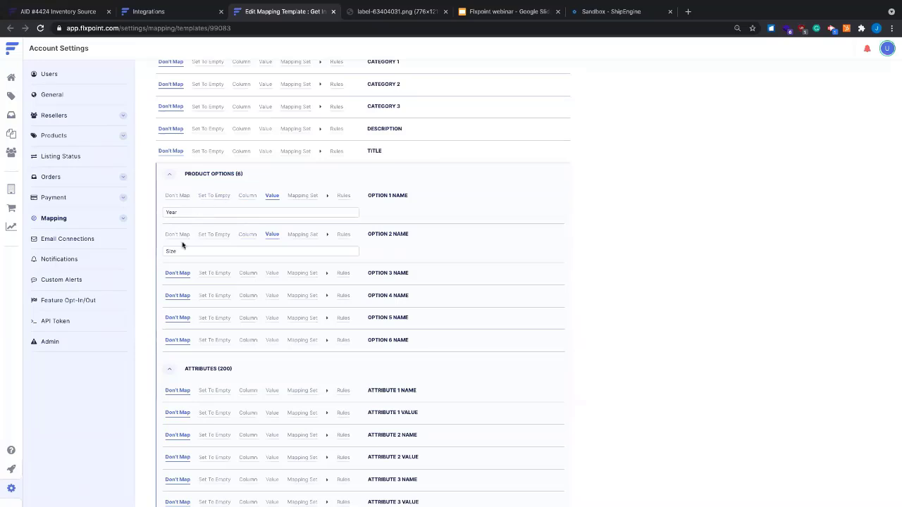
pyautogui.scroll(-3, 182, 235)
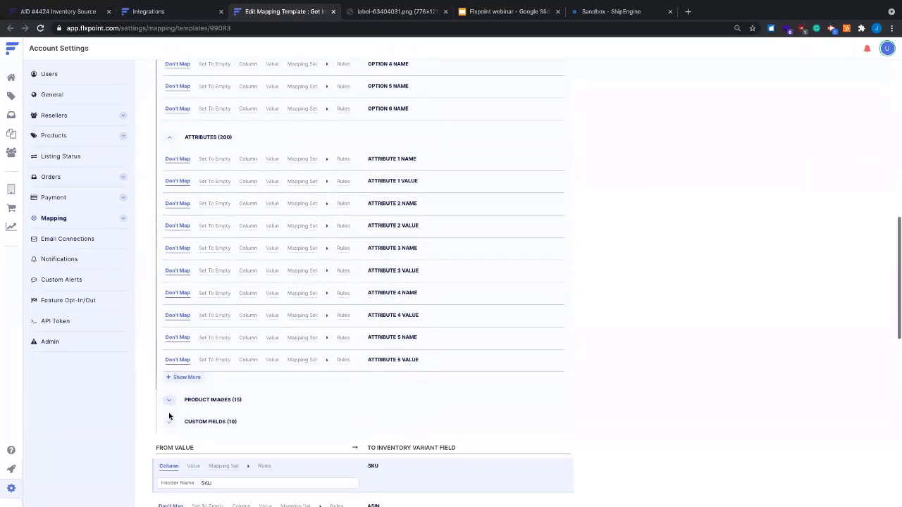
pyautogui.click(170, 402)
pyautogui.click(169, 399)
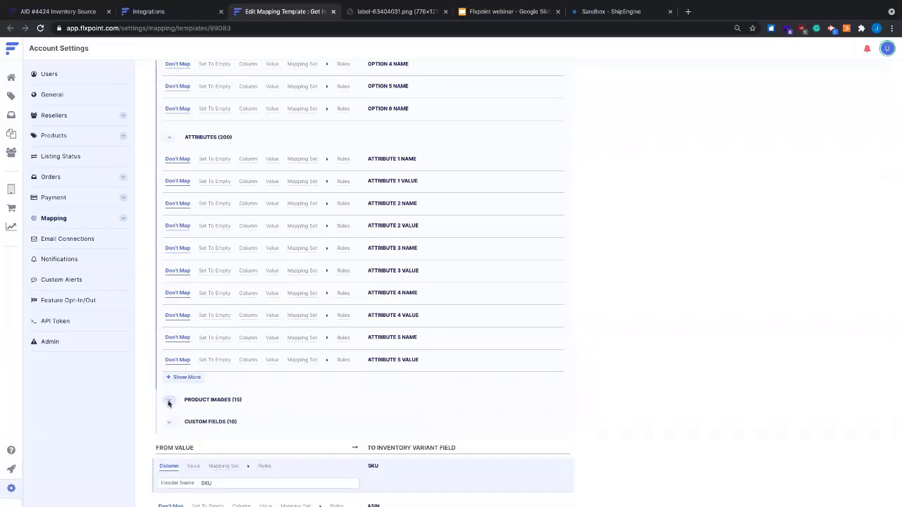
pyautogui.scroll(-3, 180, 263)
pyautogui.scroll(5, 171, 217)
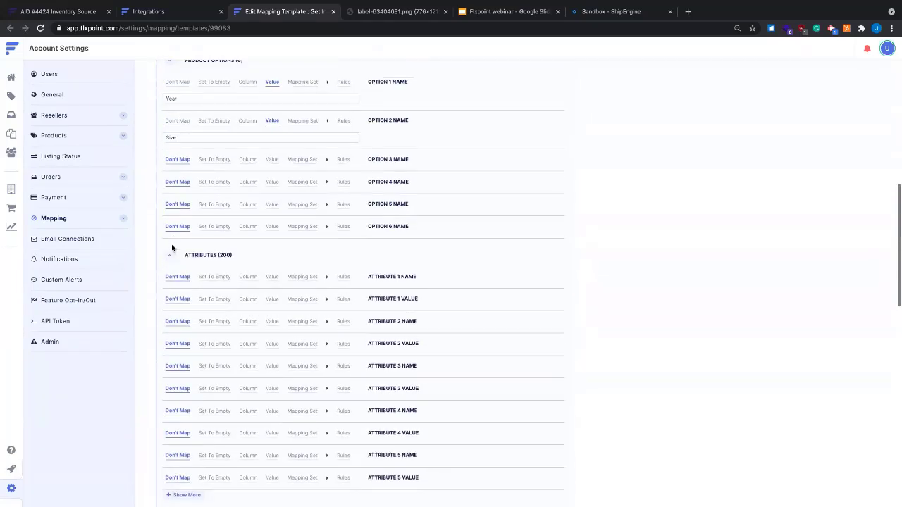
pyautogui.click(172, 255)
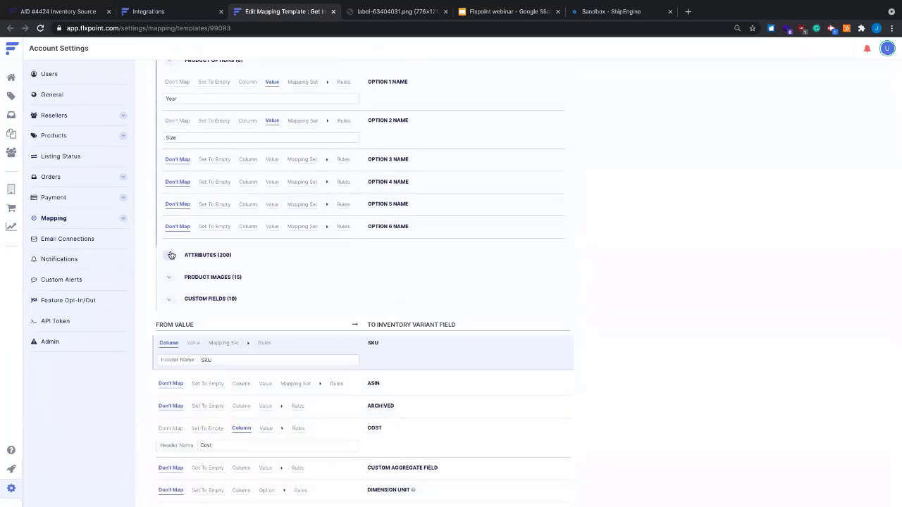
pyautogui.scroll(6, 345, 211)
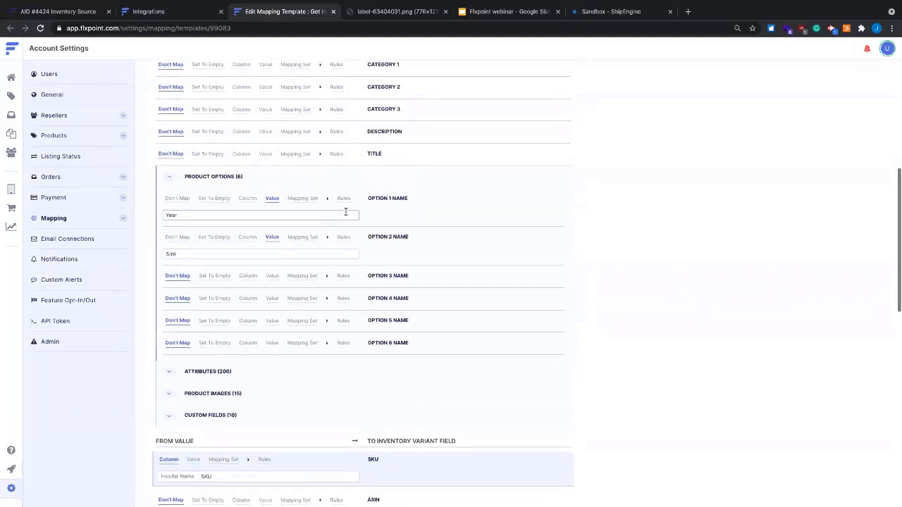
pyautogui.scroll(1, 205, 106)
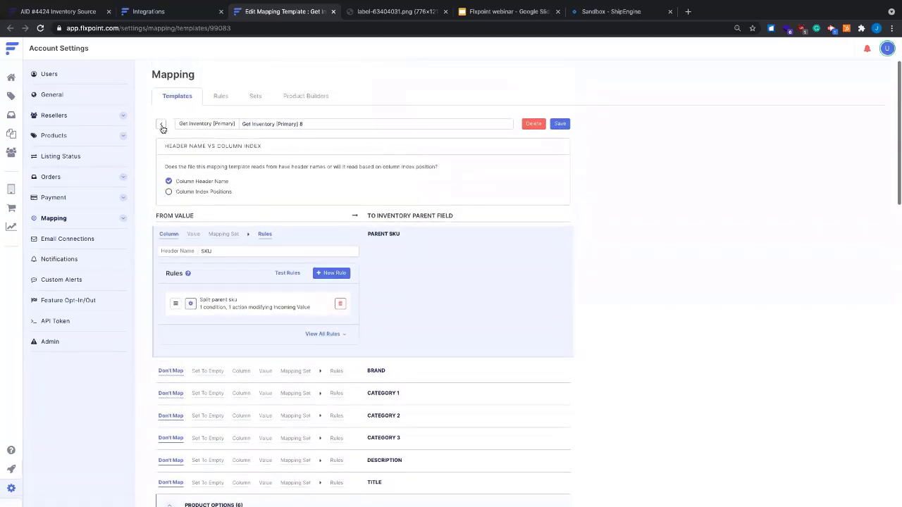
# - Close the Edit Mapping Template tab and return to the split test source's first wizard step
pyautogui.middleClick(278, 12)
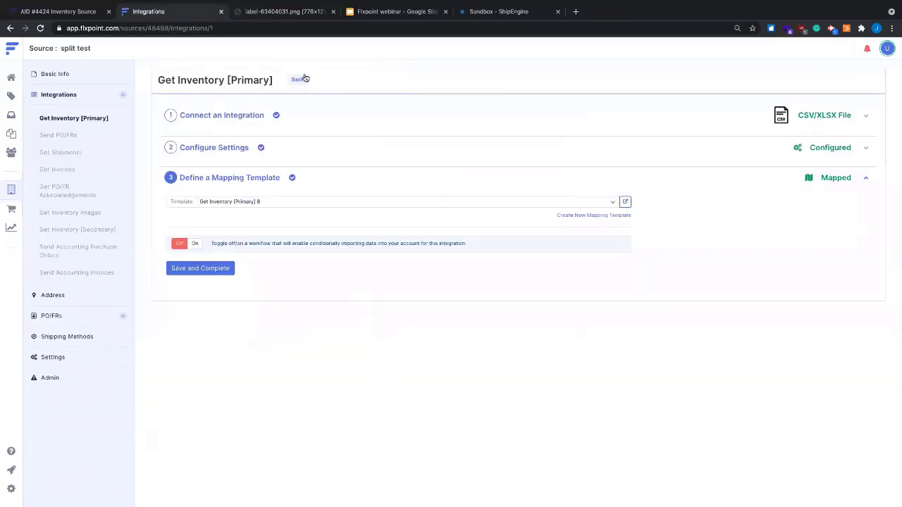
pyautogui.click(299, 79)
pyautogui.click(296, 80)
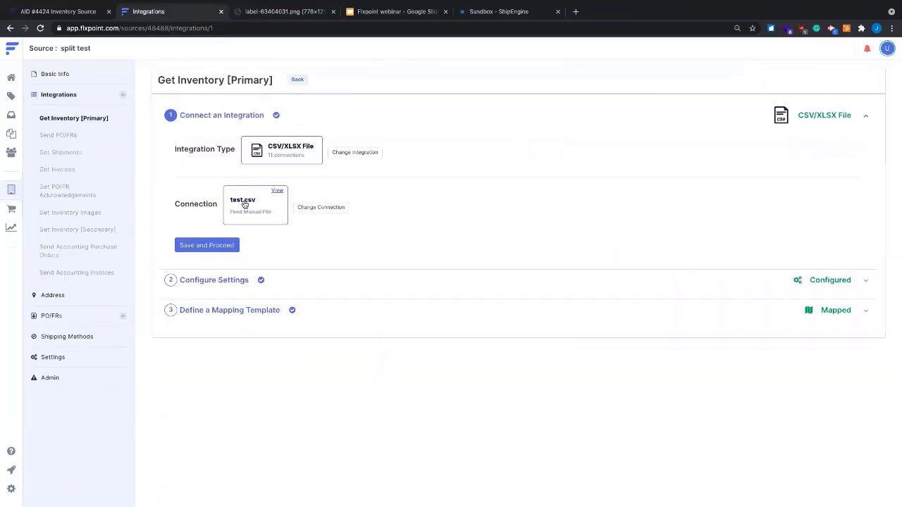
# - Save and proceed to the Get Inventory file settings, keeping CSV as the file format
pyautogui.click(219, 244)
pyautogui.click(231, 195)
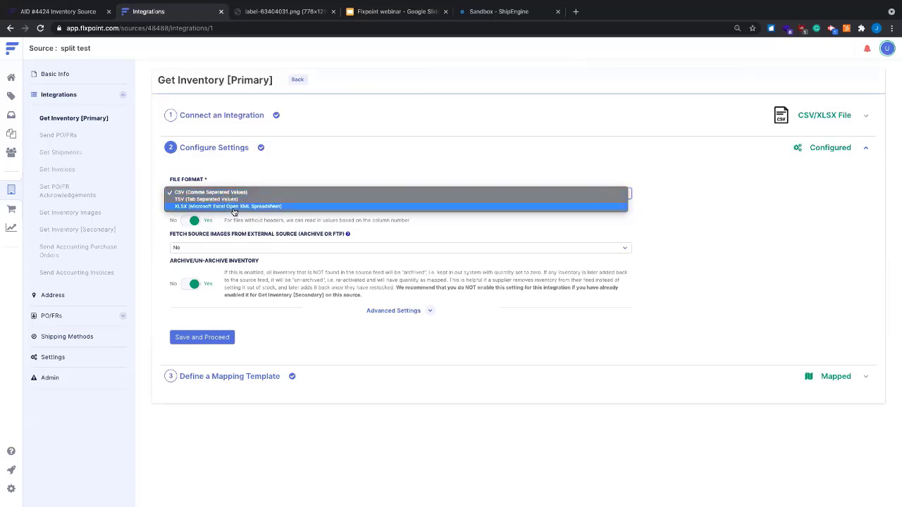
pyautogui.click(213, 192)
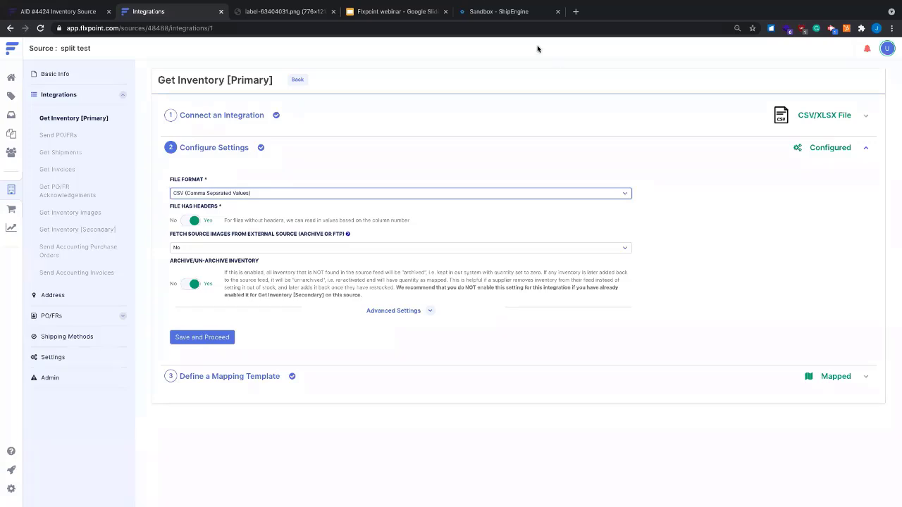
pyautogui.moveTo(495, 13)
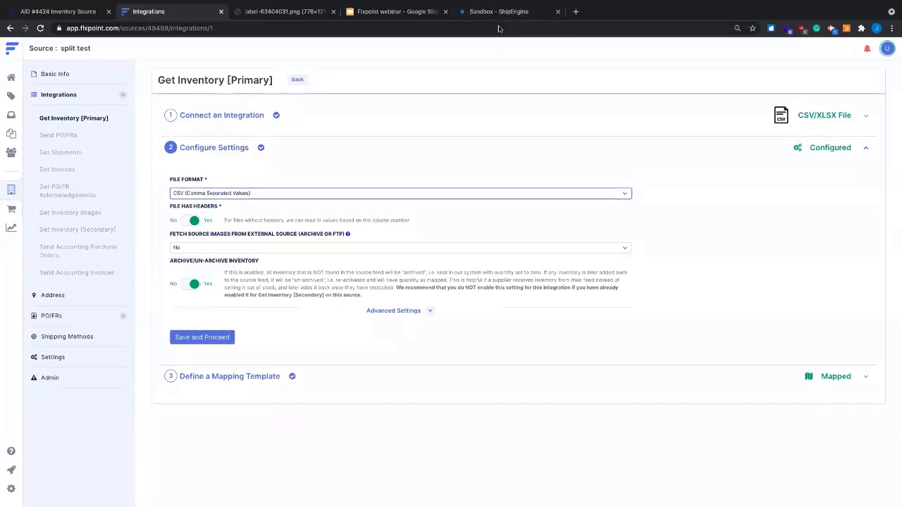